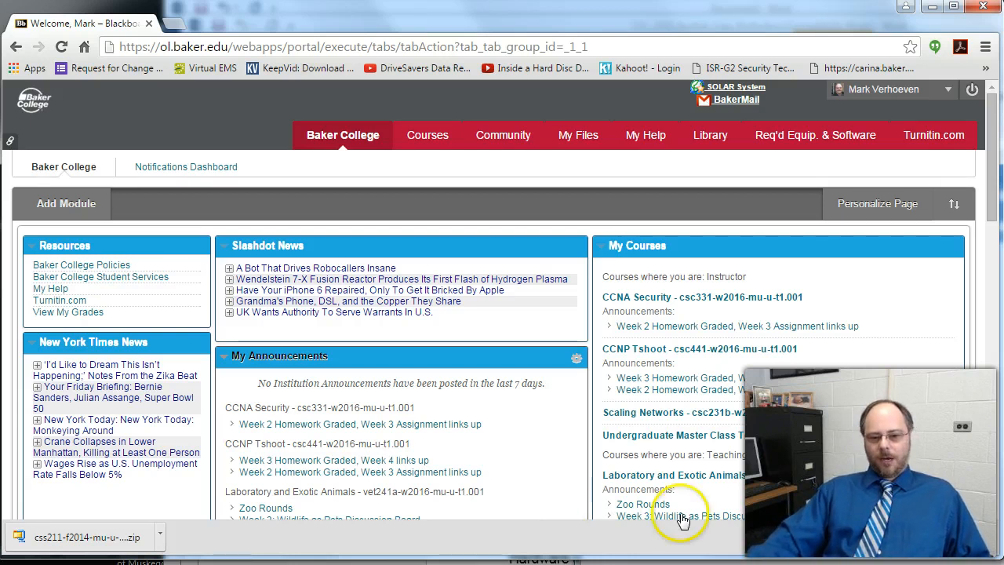
Open My Files, collapse My Content and expand Course Content to list the course folders.
click(996, 537)
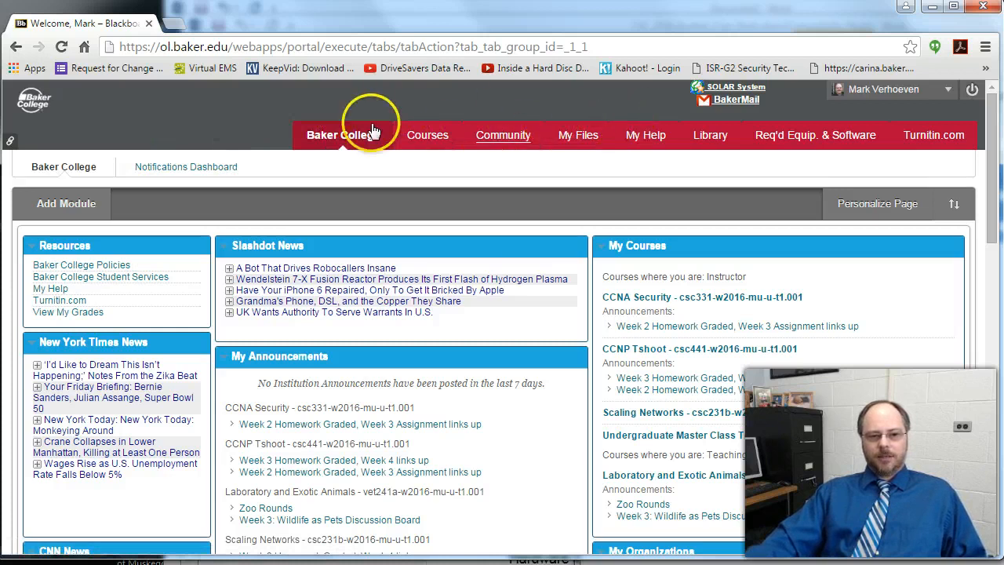
click(574, 138)
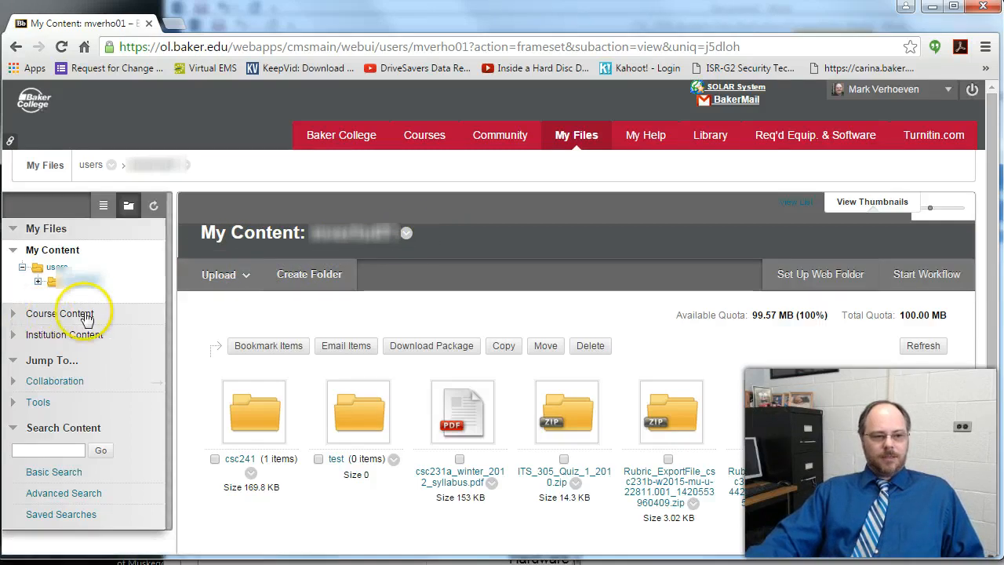
click(13, 249)
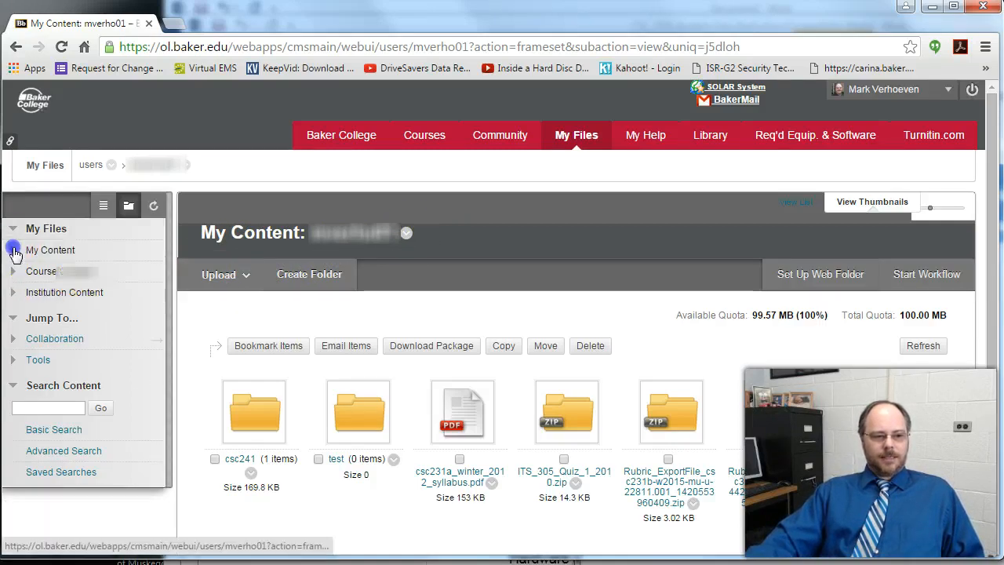
click(13, 271)
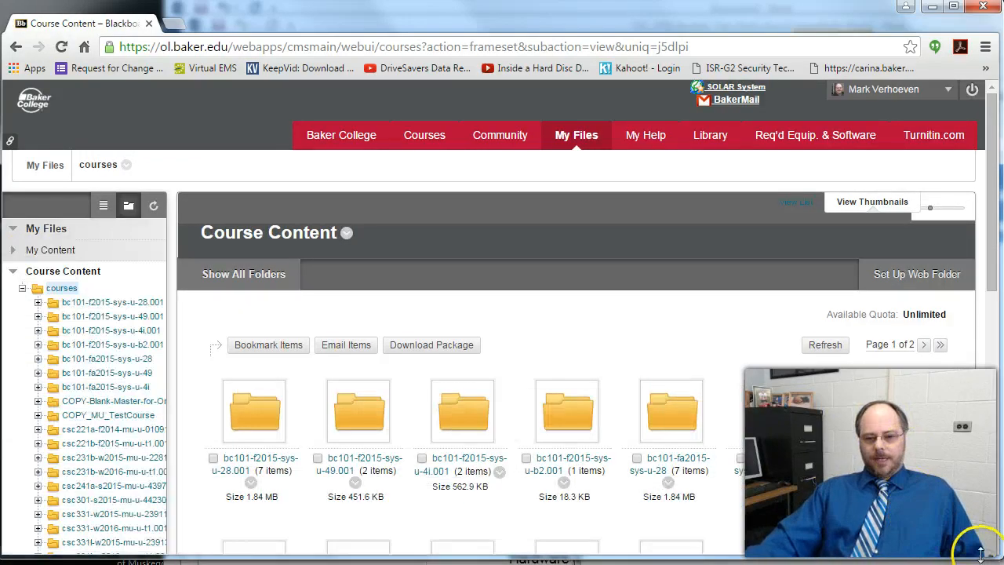
Find the css211-f2014-mu-u-01238.001 folder in the course content and open it.
scroll(890, 378, down, 7)
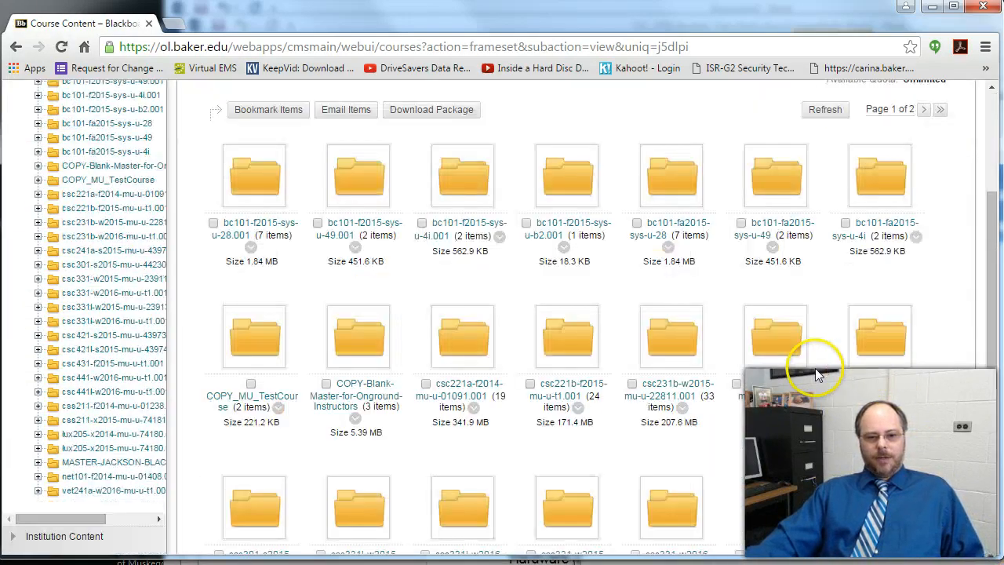
scroll(811, 382, up, 2)
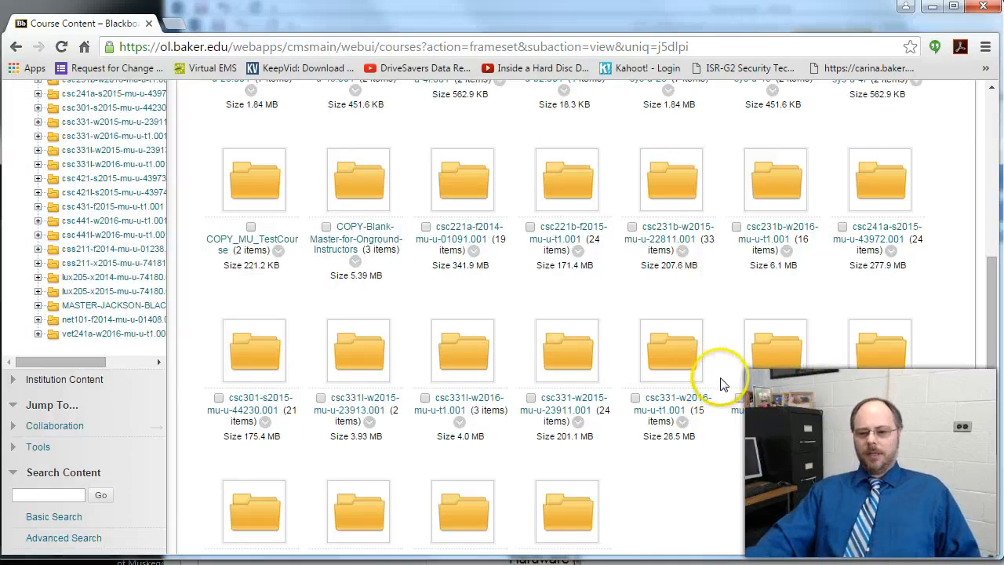
scroll(712, 385, up, 3)
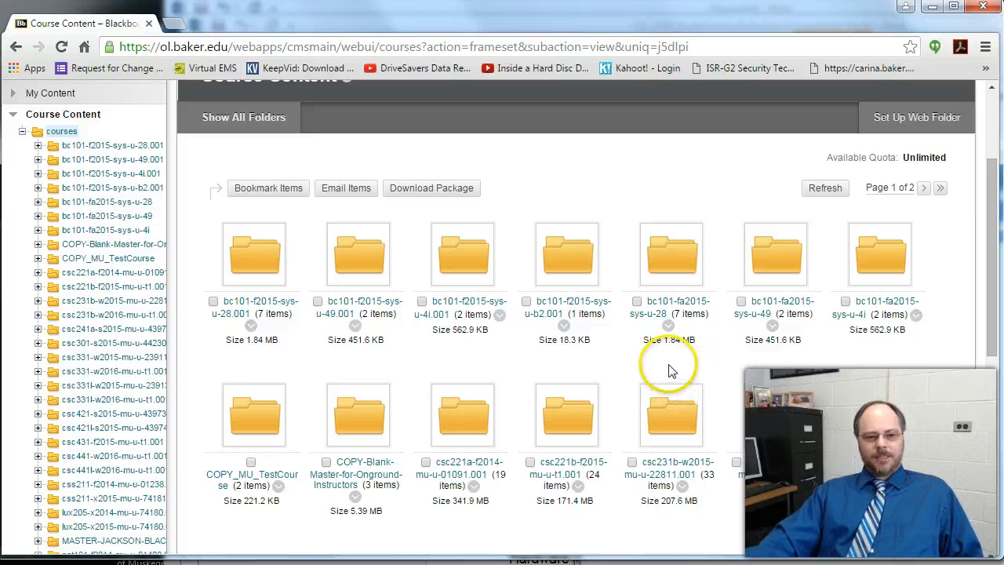
scroll(668, 373, down, 1)
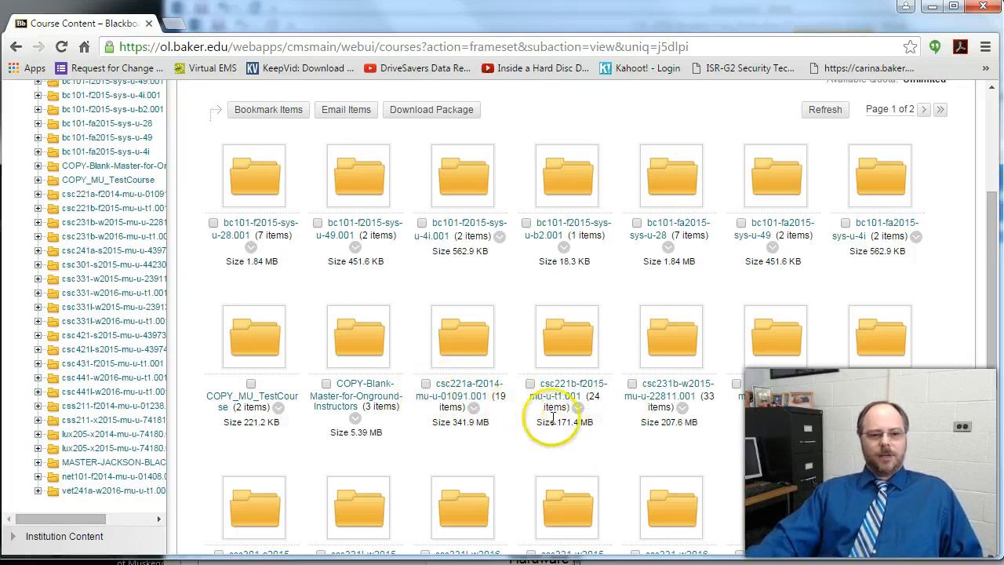
scroll(565, 407, down, 2)
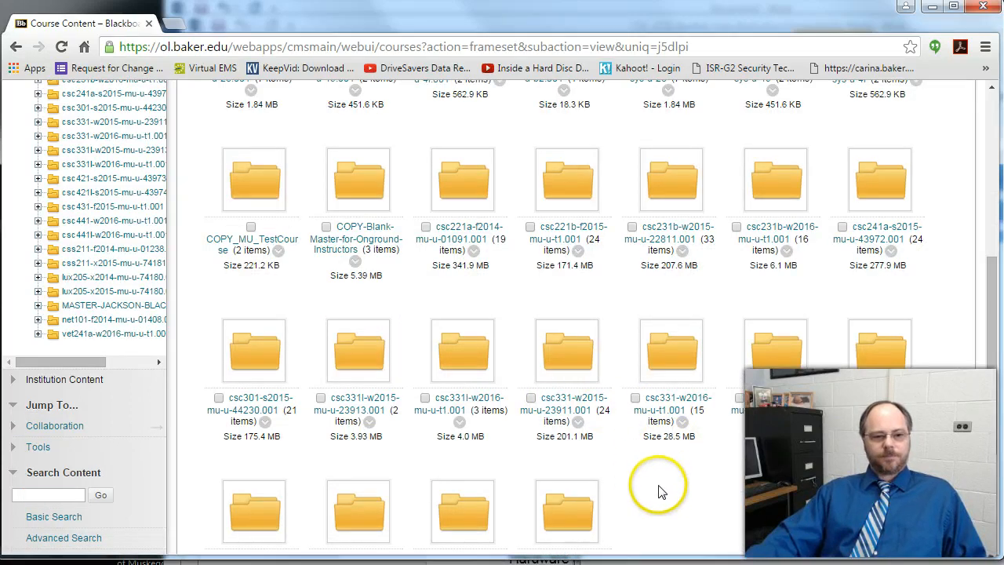
scroll(639, 478, down, 2)
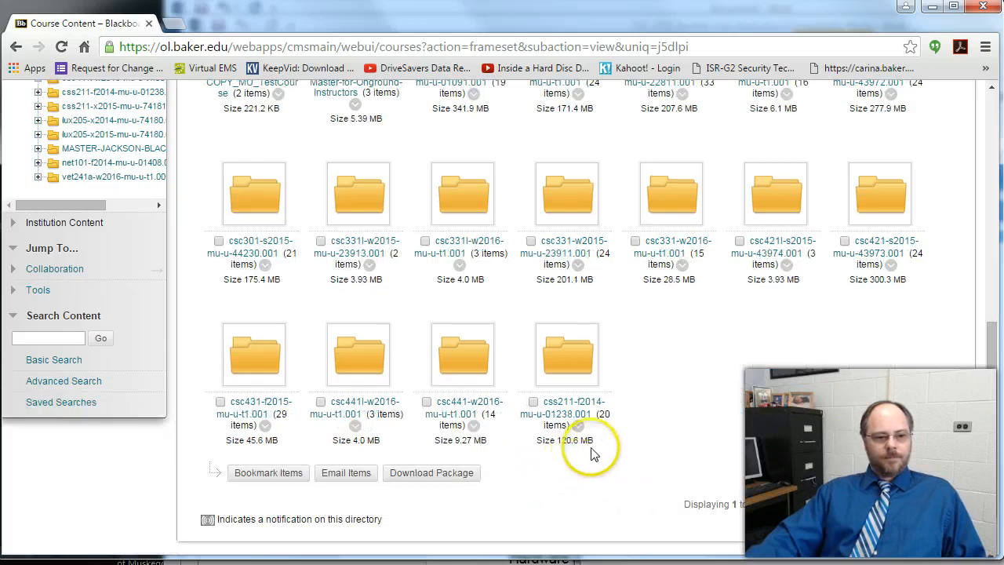
scroll(612, 455, up, 4)
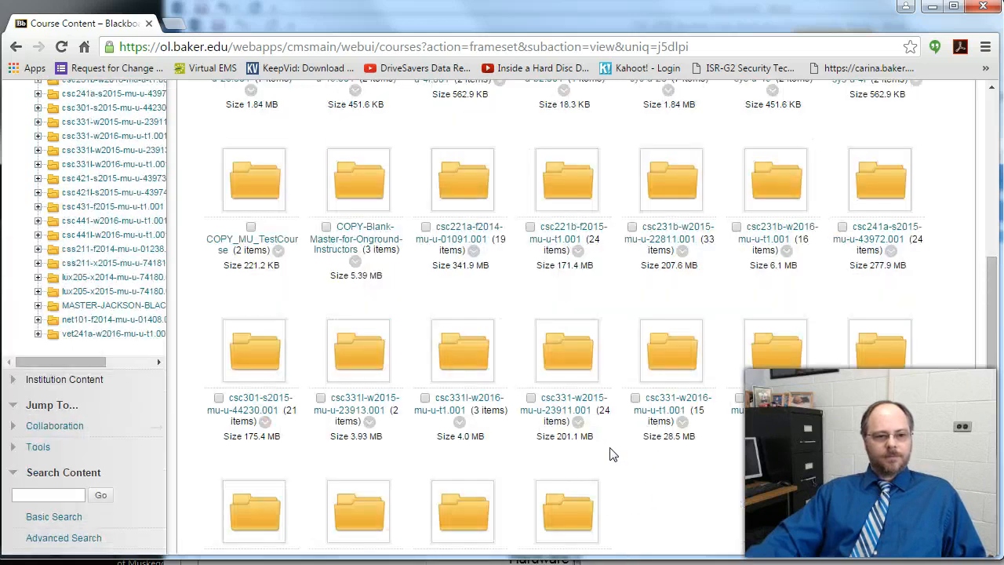
scroll(613, 455, down, 3)
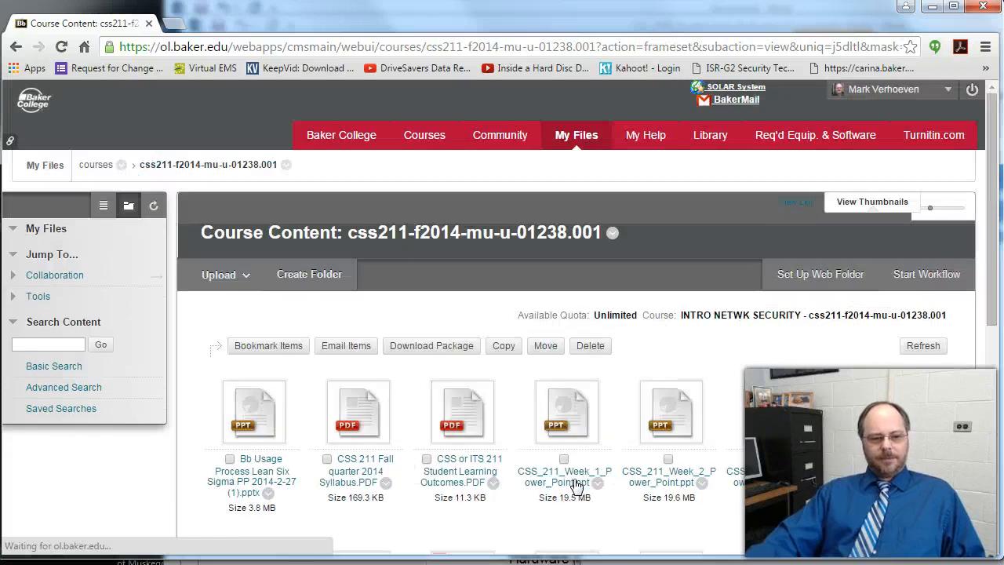
Select the CSS 211 syllabus PDF, the student learning outcomes PDF and the week 1, 2, 3, 4, 6 and 9 PowerPoint files.
scroll(657, 453, down, 2)
scroll(784, 440, down, 2)
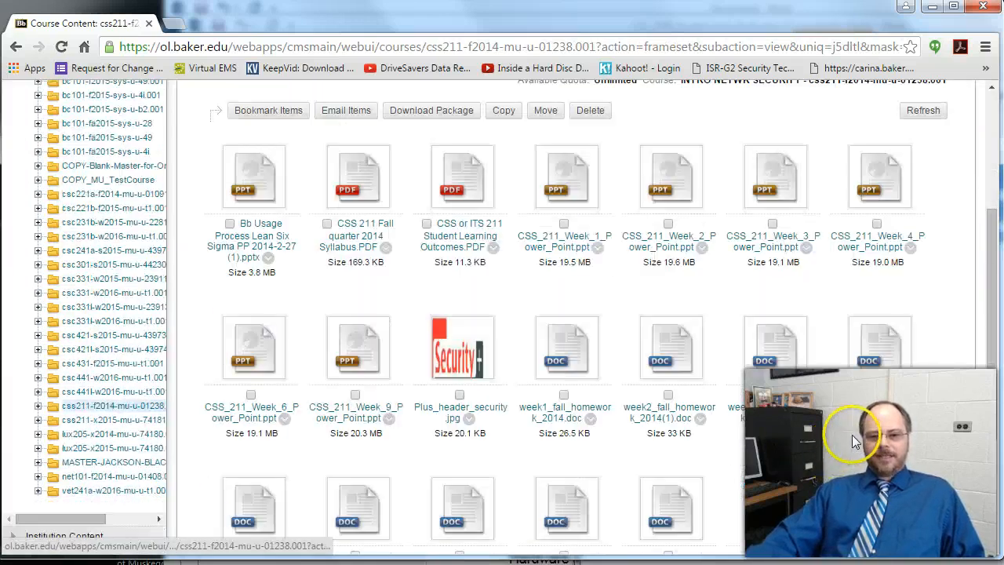
scroll(879, 463, up, 1)
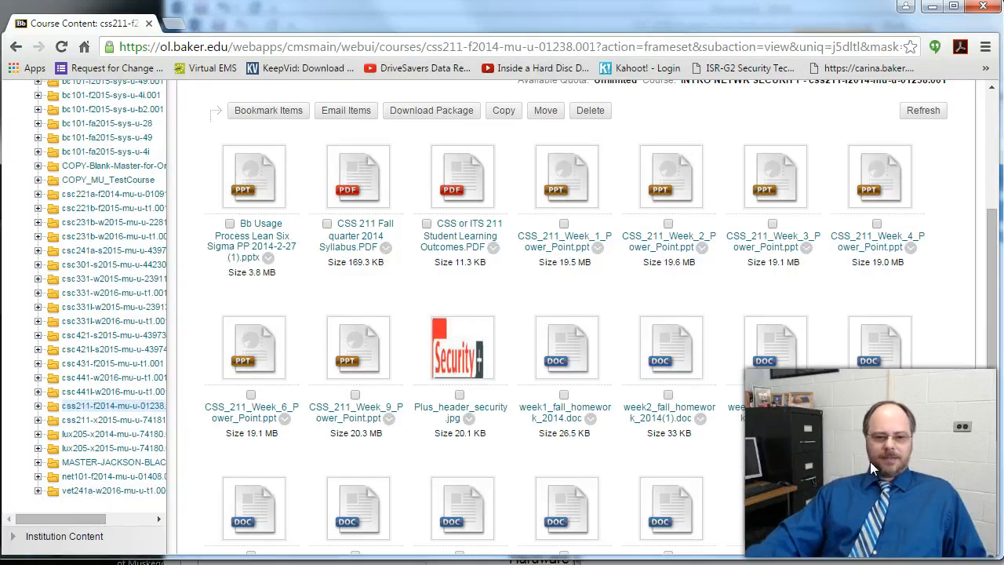
click(837, 472)
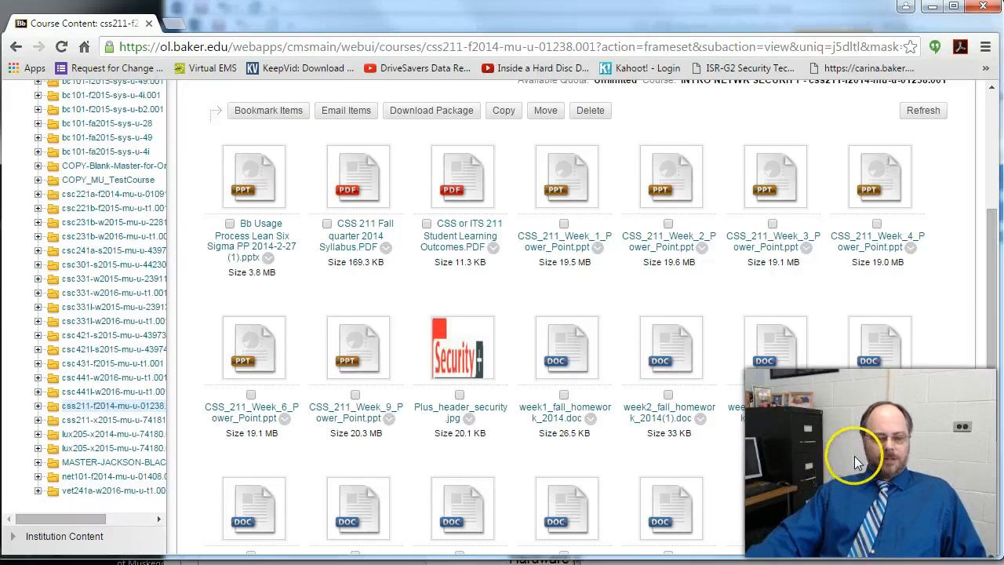
click(326, 226)
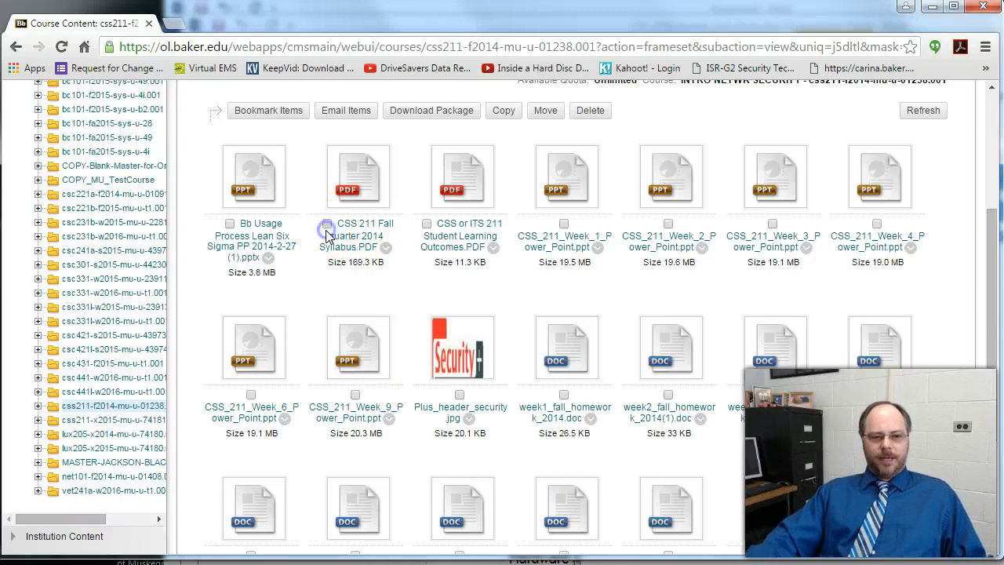
click(427, 224)
click(563, 224)
click(668, 224)
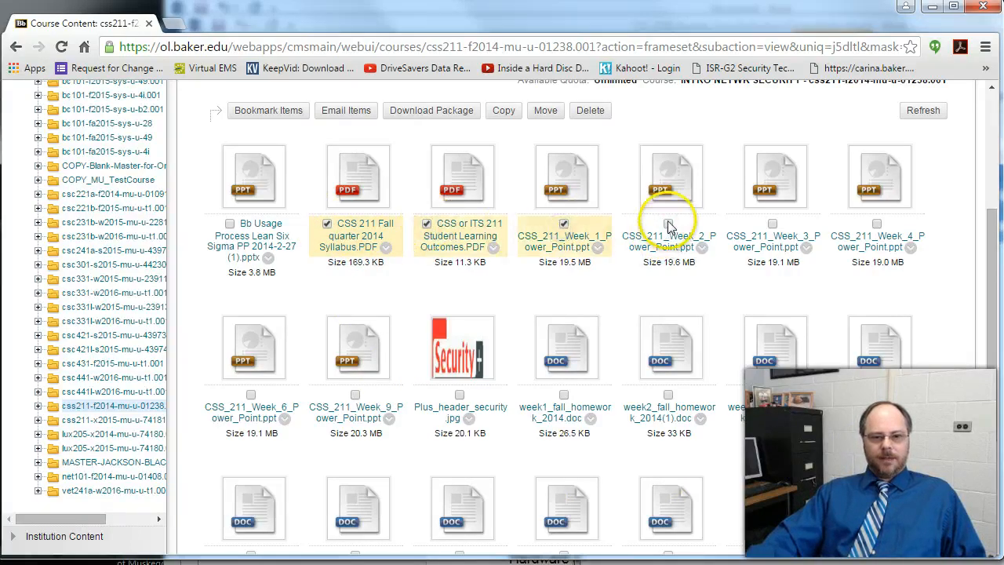
click(772, 225)
click(876, 225)
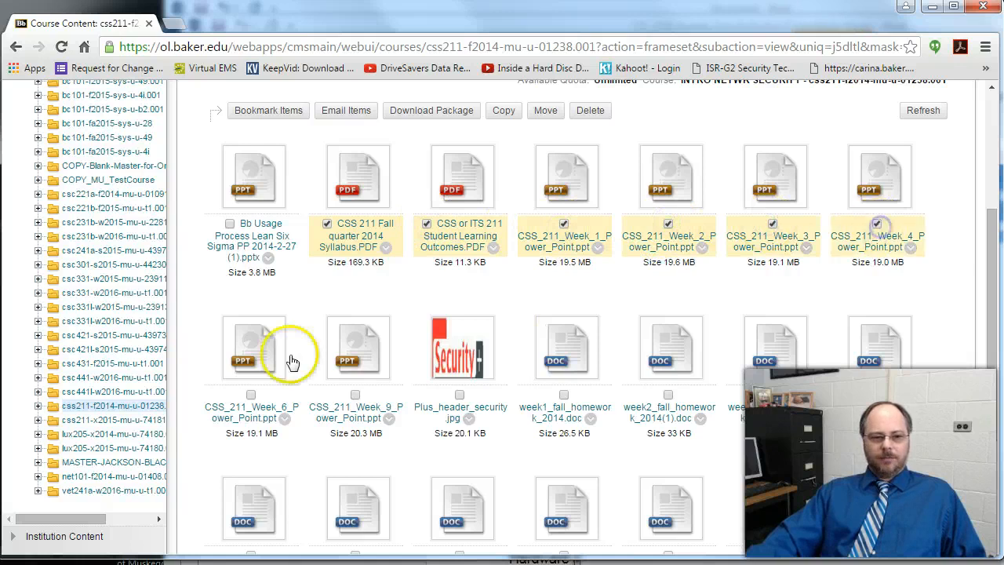
click(250, 396)
click(355, 395)
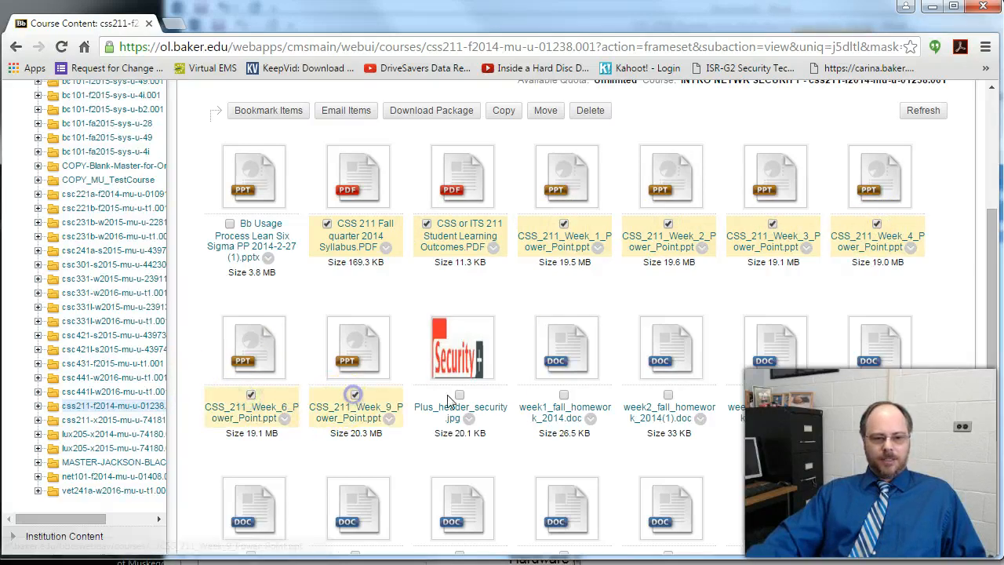
Add all the fall 2014 homework documents, week 1 through week 9 and including both week 2 files, to the selection.
click(566, 407)
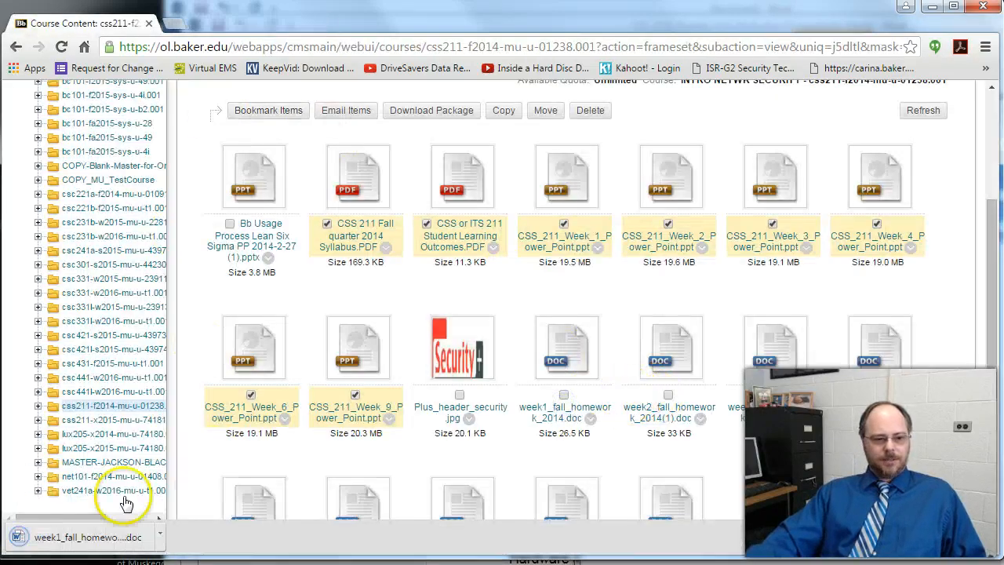
click(563, 394)
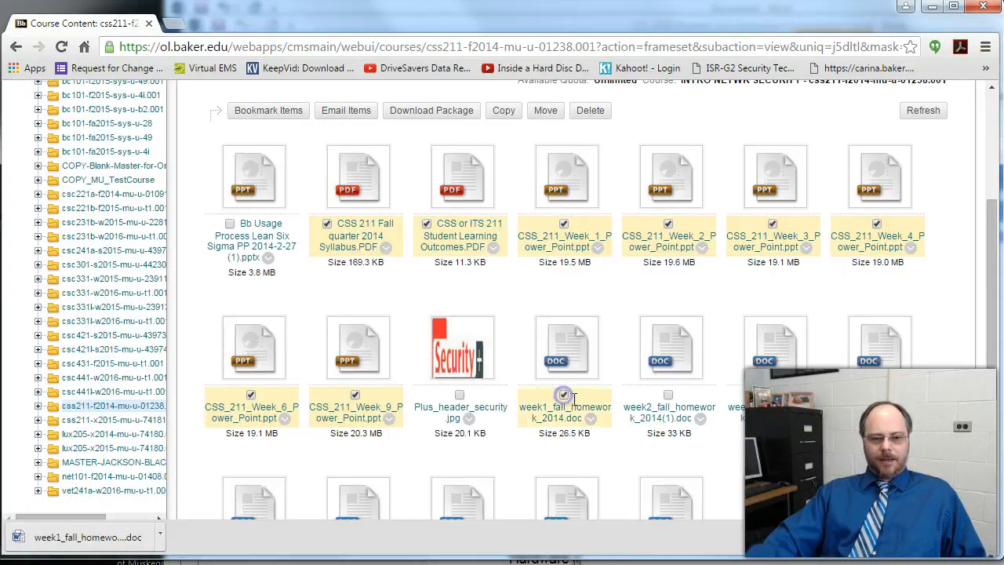
click(668, 395)
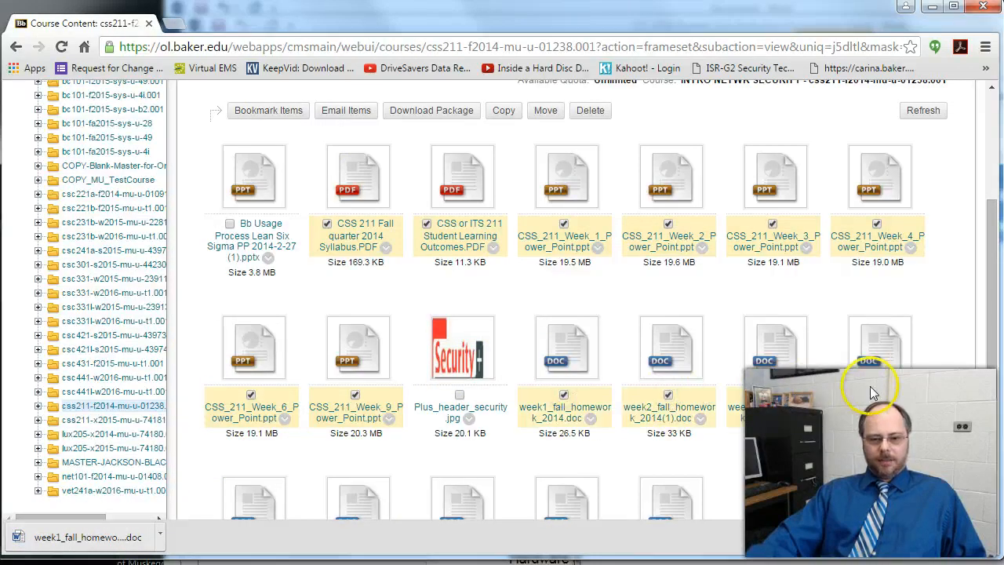
scroll(819, 442, down, 1)
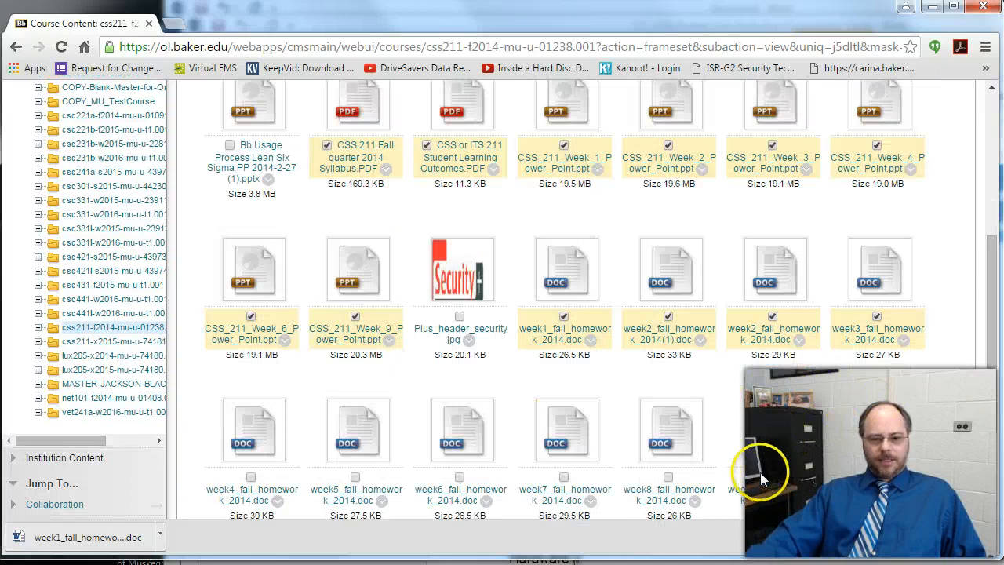
click(668, 477)
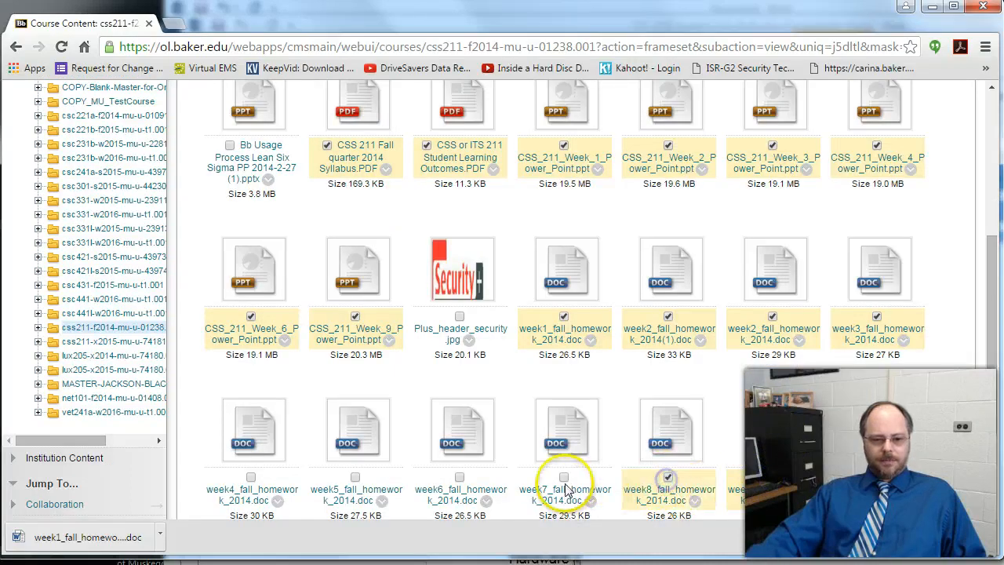
click(563, 476)
click(459, 477)
click(355, 477)
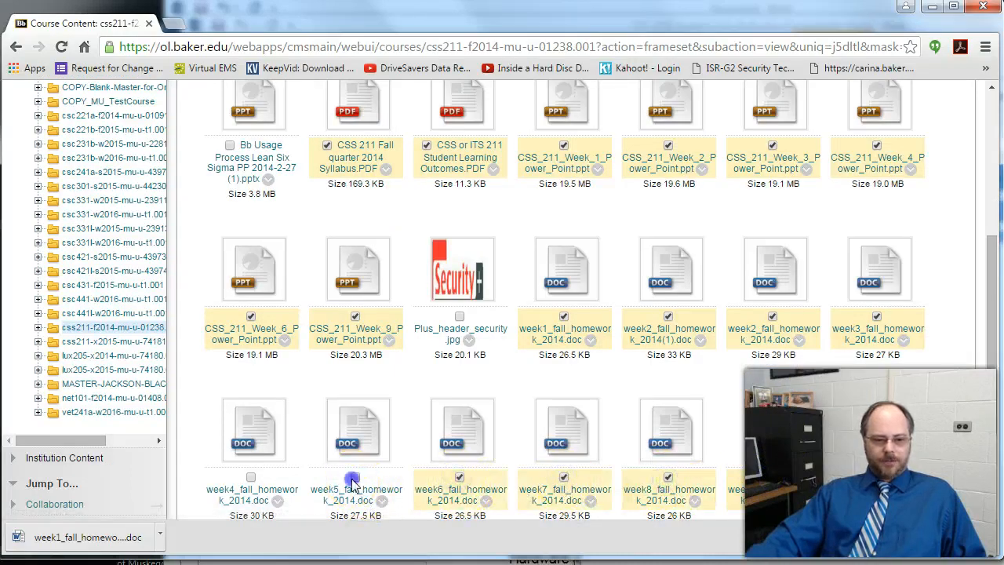
click(251, 477)
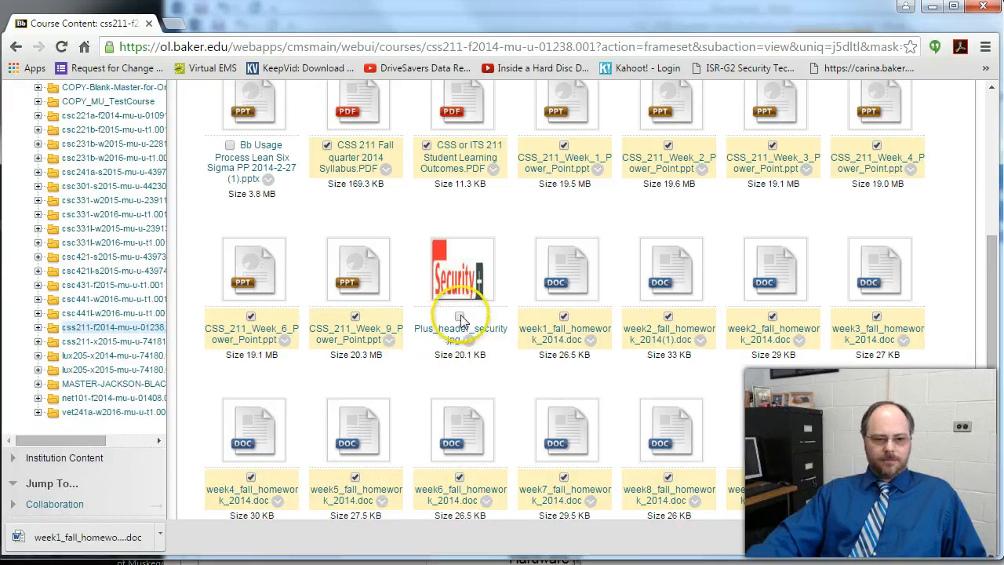
Add the Plus_header_security.jpg image to the selection and download the selected files as a package.
click(459, 316)
scroll(313, 470, down, 3)
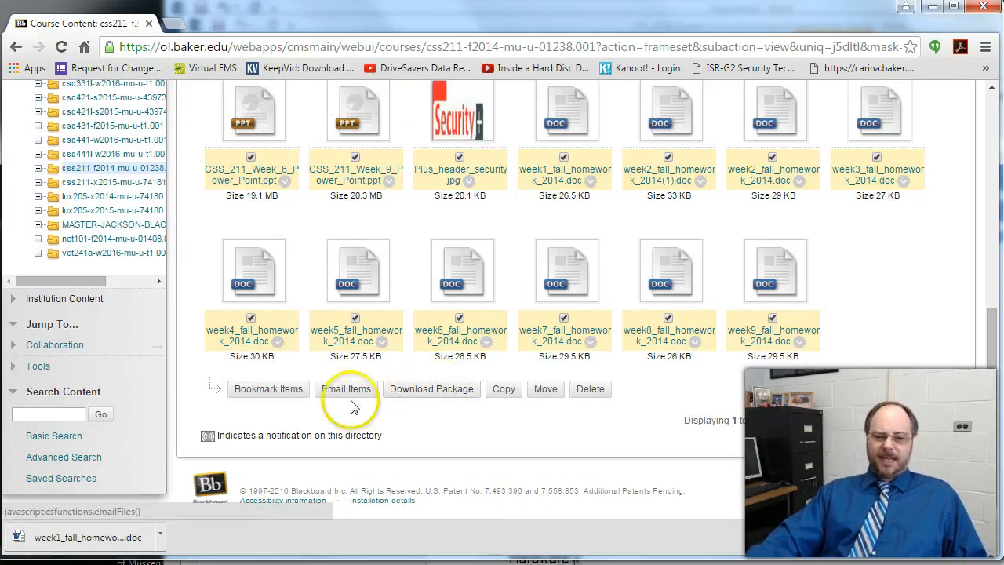
click(449, 390)
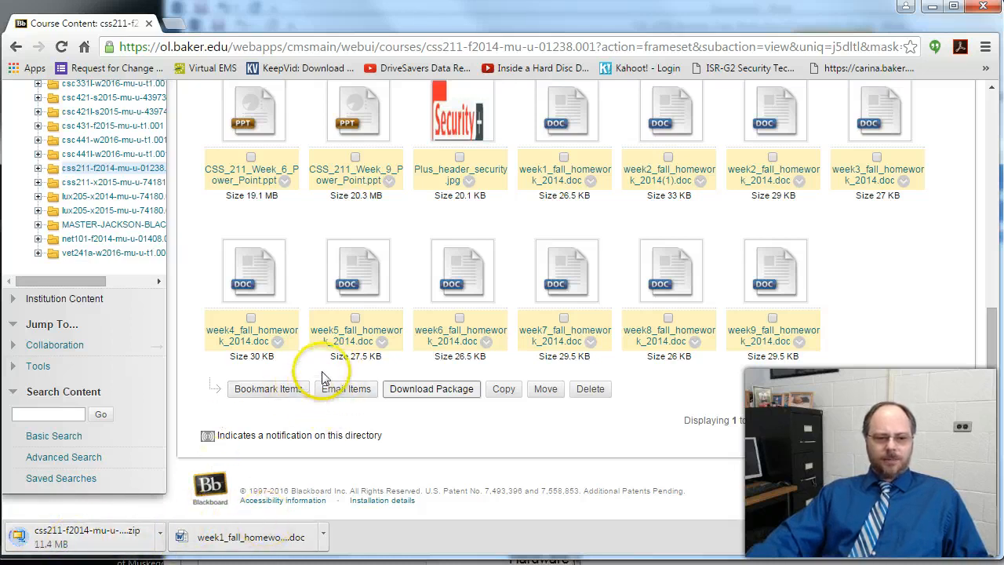
Select the week 1, both week 2 and the week 3 fall homework documents for emailing.
click(353, 391)
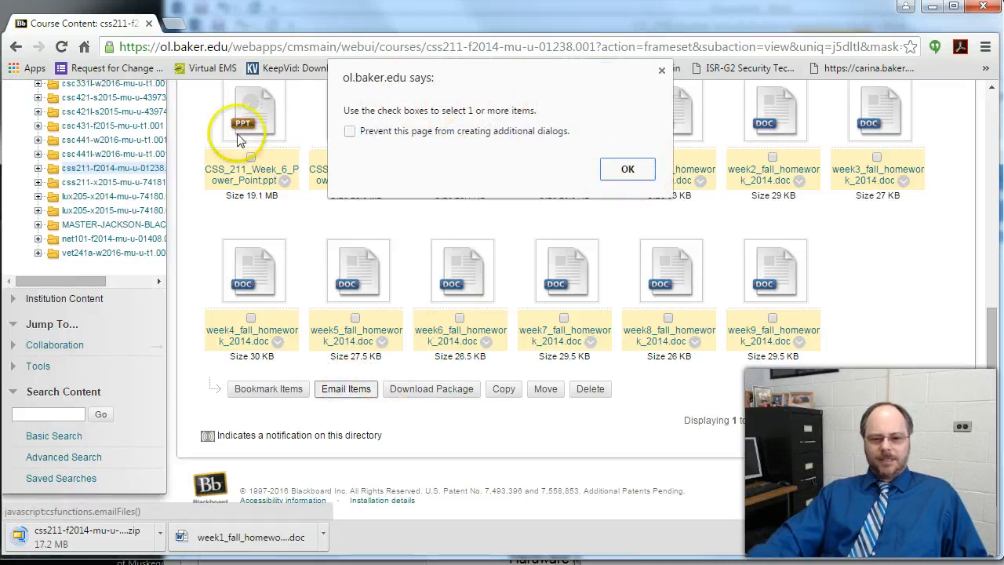
click(626, 168)
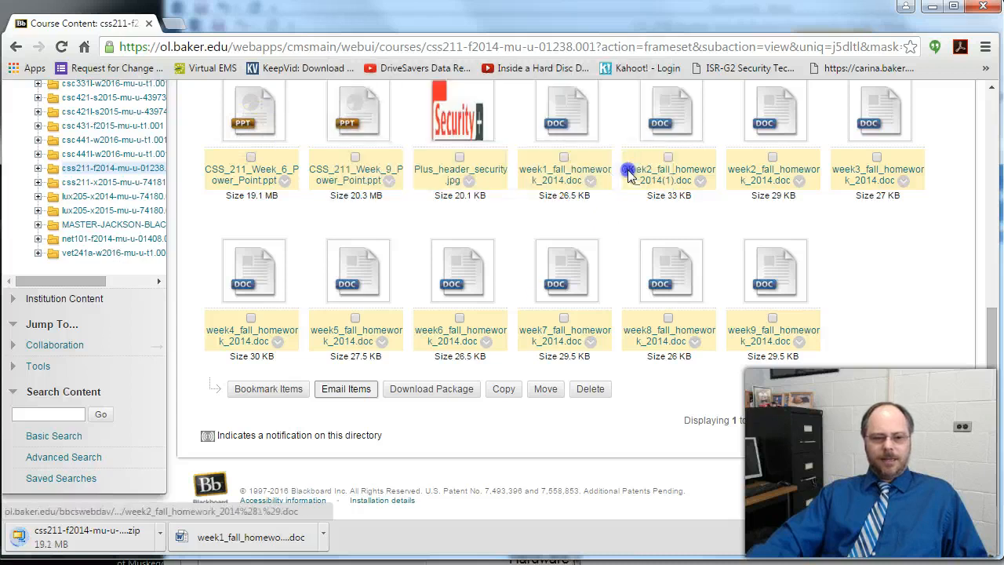
scroll(518, 345, up, 3)
scroll(533, 298, down, 1)
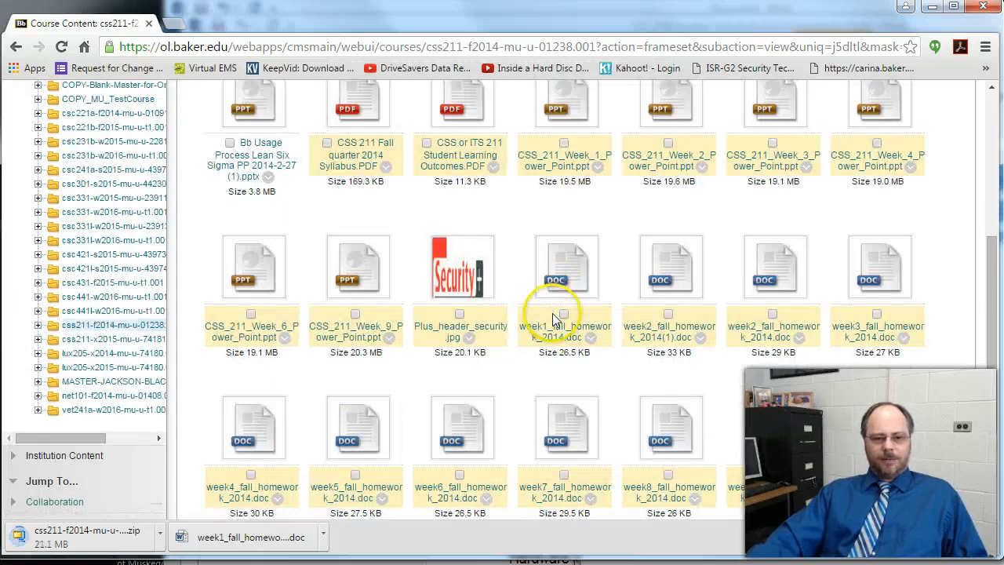
click(667, 314)
click(772, 314)
click(876, 314)
Add the week 4 through week 9 homework documents to the selection and open the email form for the selected items.
scroll(628, 369, down, 2)
click(251, 318)
click(355, 317)
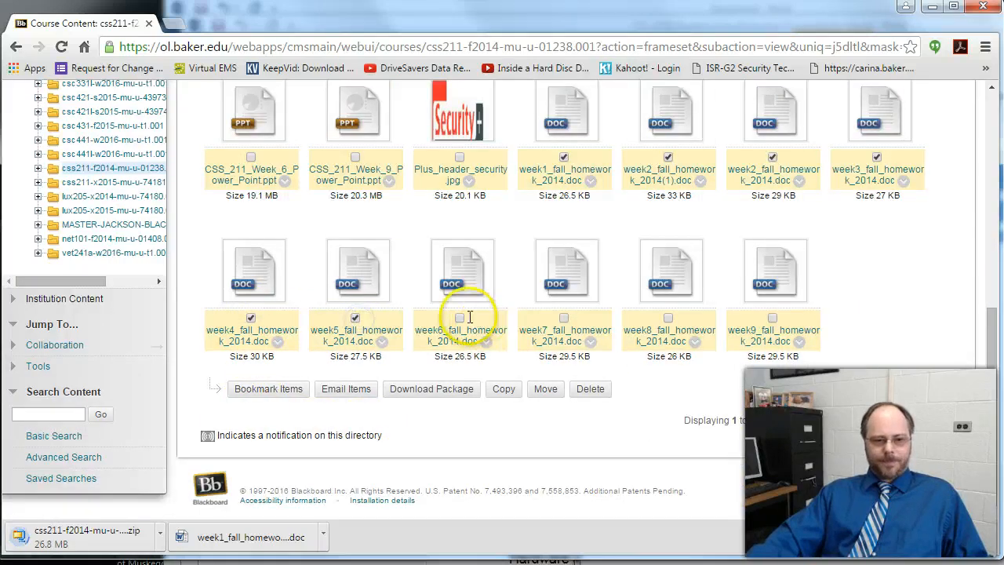
click(460, 318)
click(566, 318)
click(667, 317)
click(773, 317)
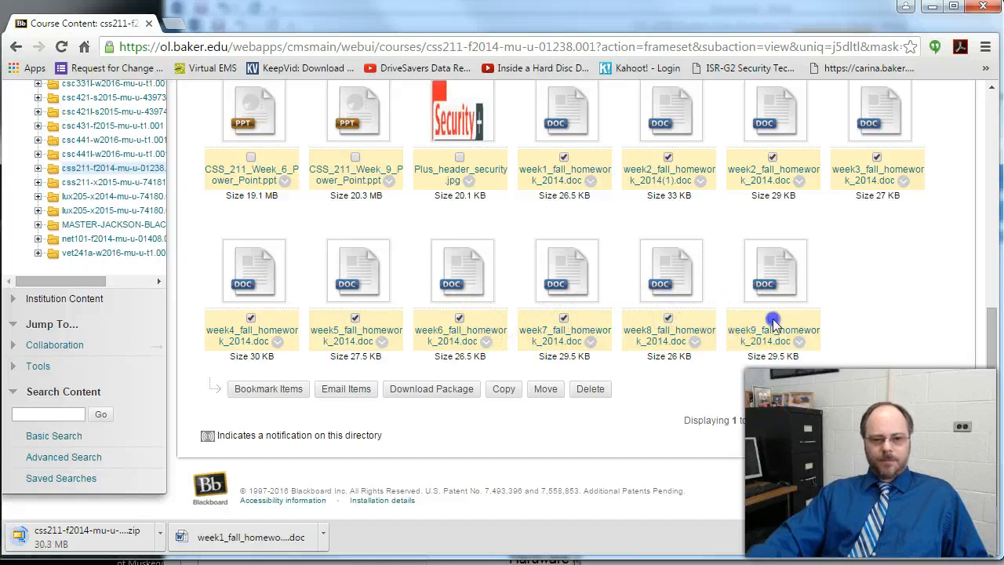
click(339, 396)
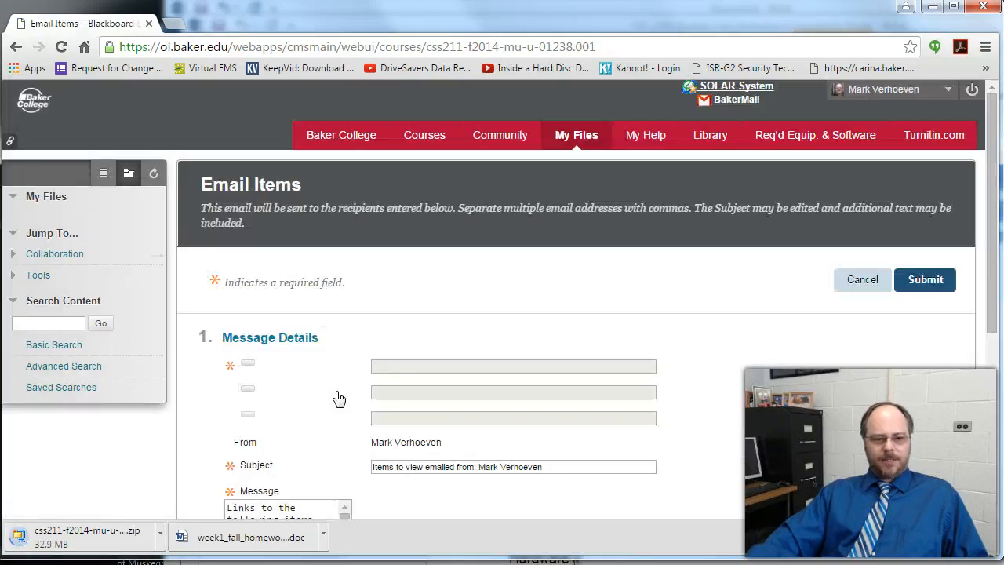
scroll(544, 340, down, 2)
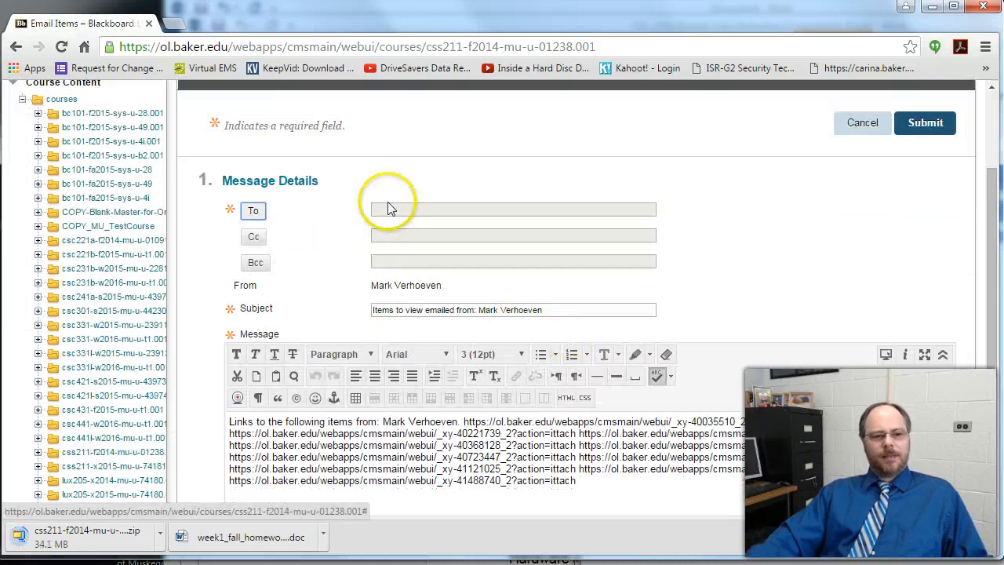
Add the recipient's email address to the To field of the message.
click(251, 212)
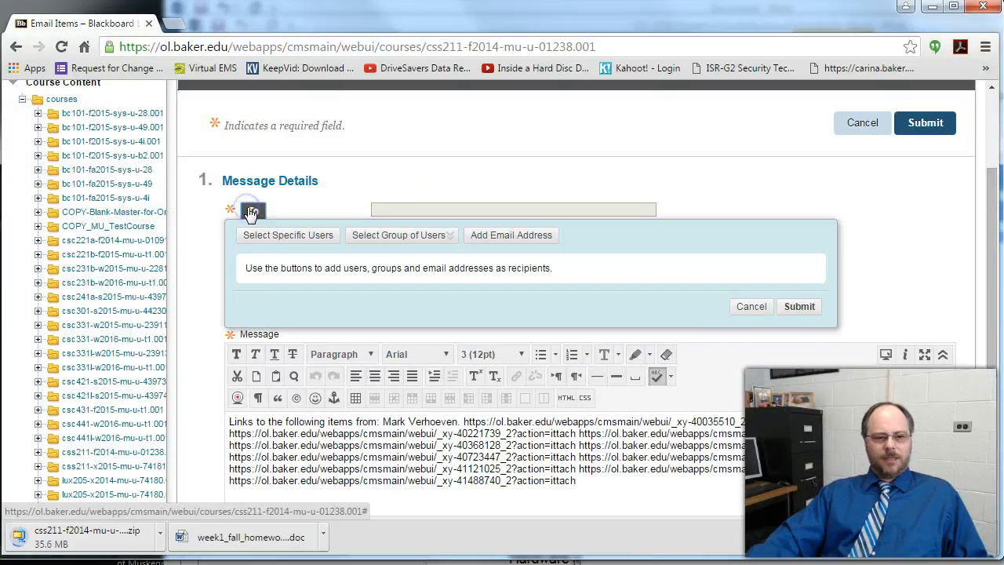
click(510, 236)
click(431, 262)
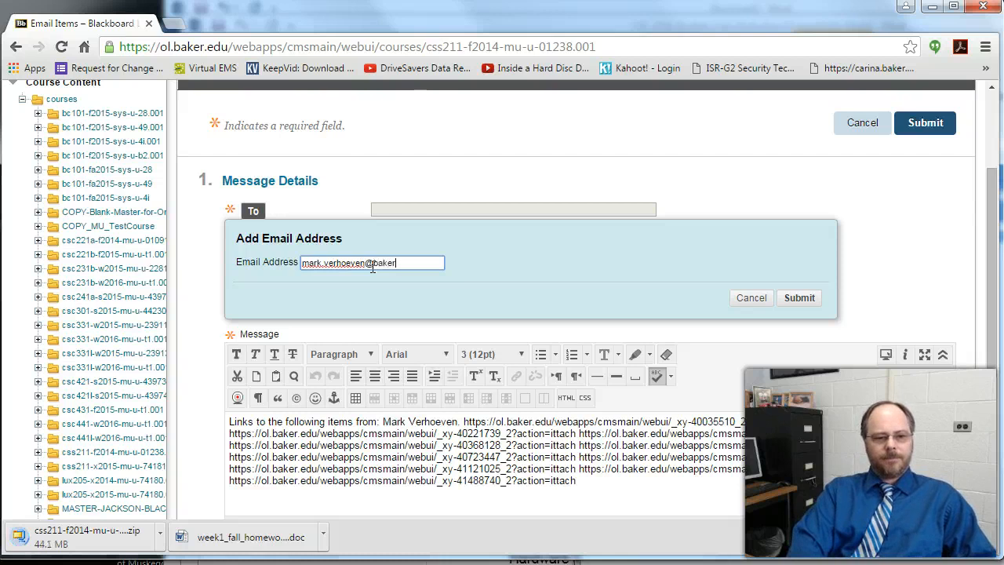
click(799, 297)
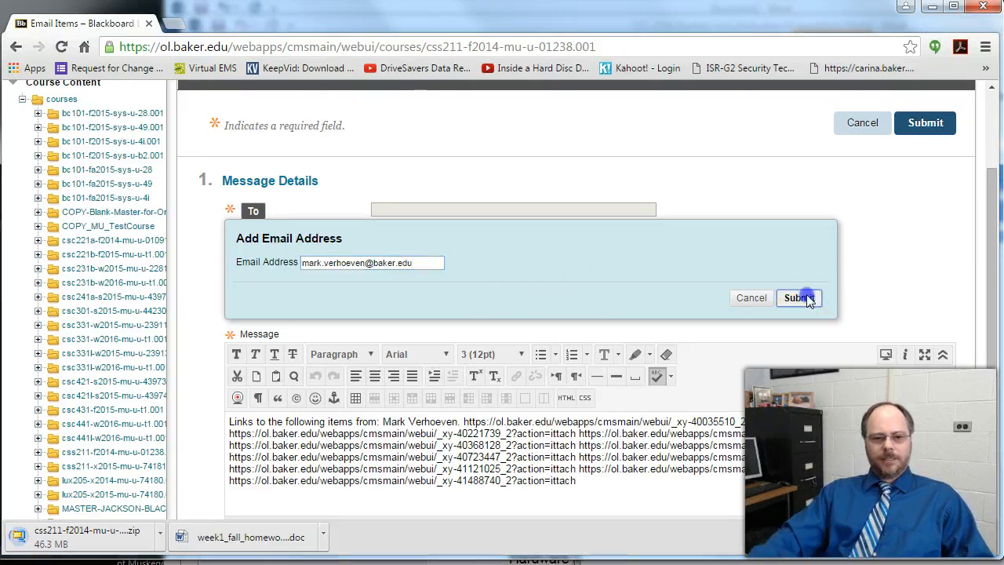
click(799, 310)
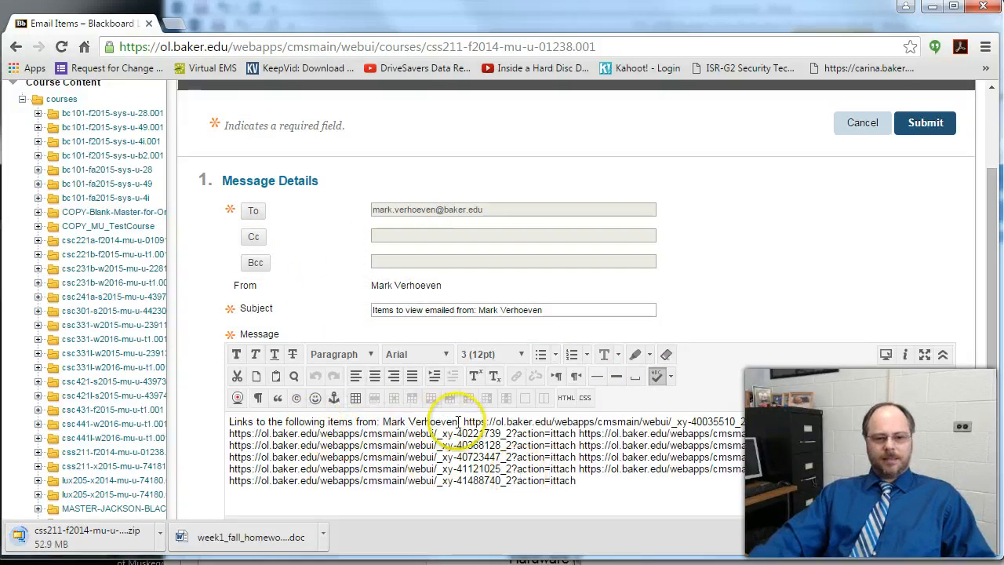
Review the message with the homework links and send it, confirming delivery despite the access limits for external users.
scroll(820, 421, down, 2)
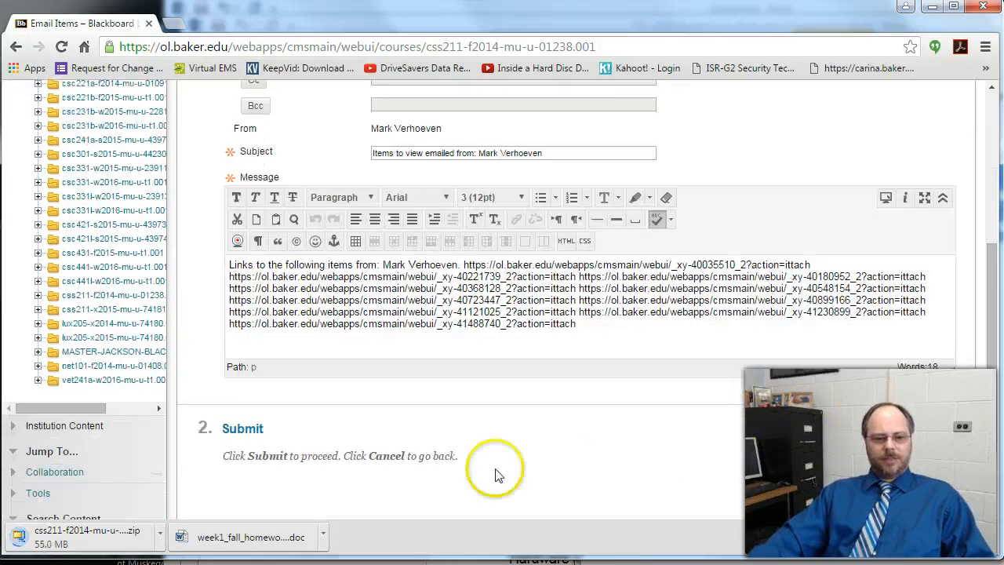
scroll(352, 369, up, 1)
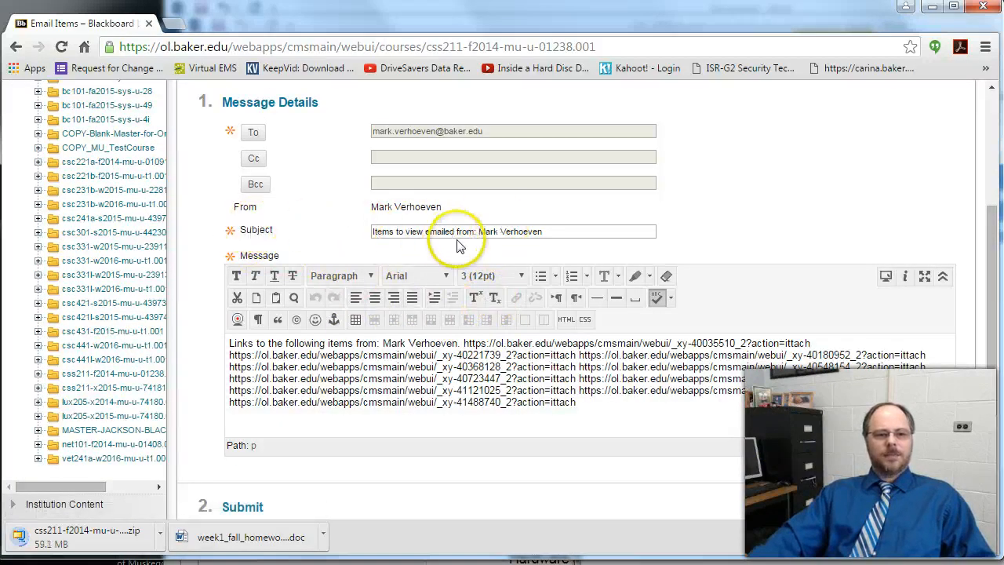
scroll(901, 447, down, 3)
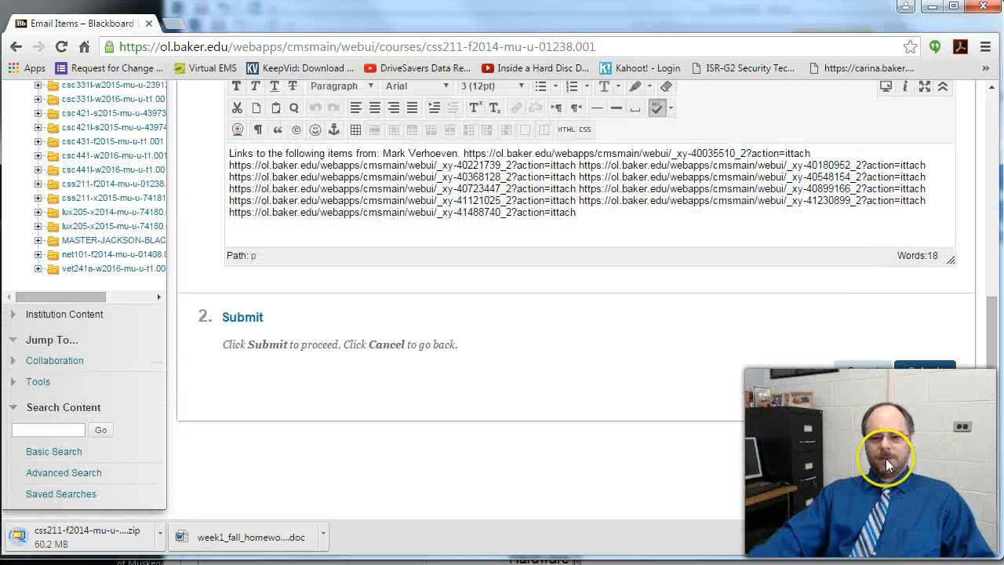
click(926, 371)
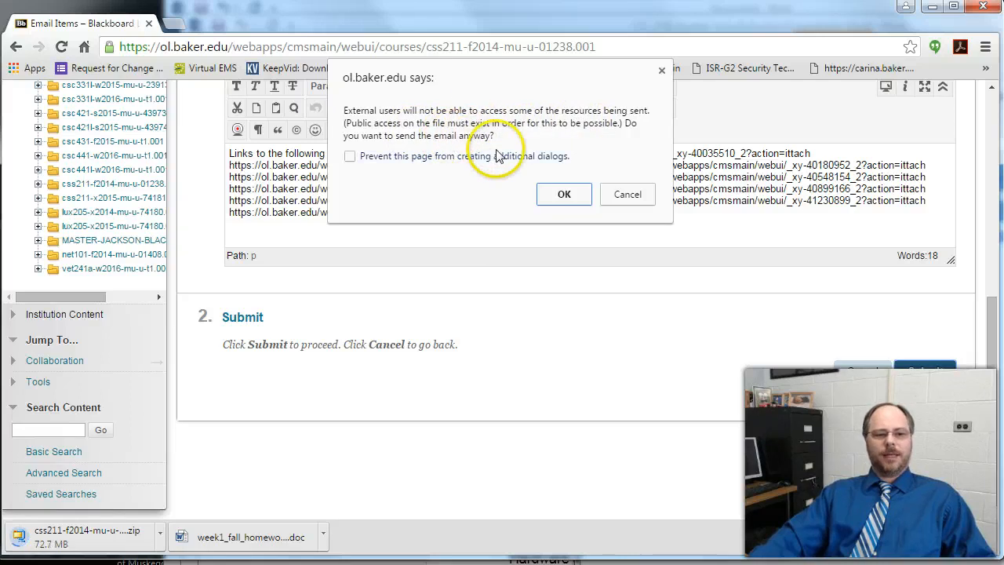
click(549, 202)
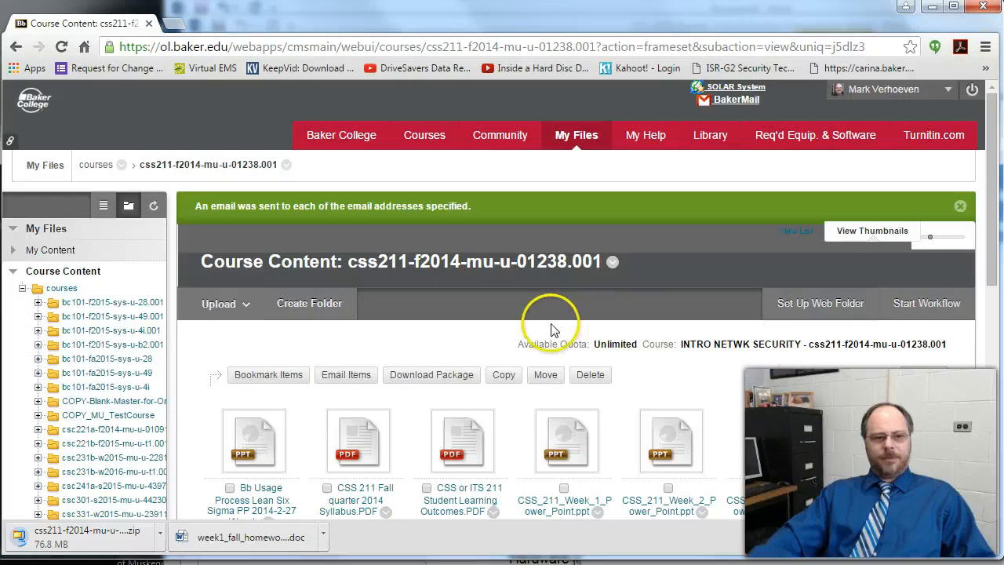
Go to gmail.baker.edu in a new browser tab and open the newest email containing the Blackboard item links.
key(ctrl+t)
text(gmai.)
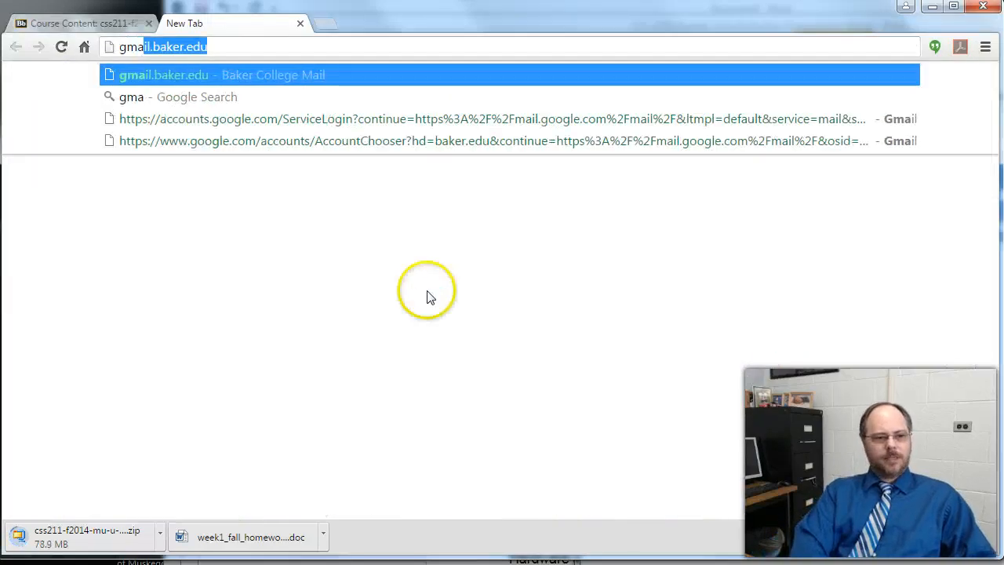
key(Return)
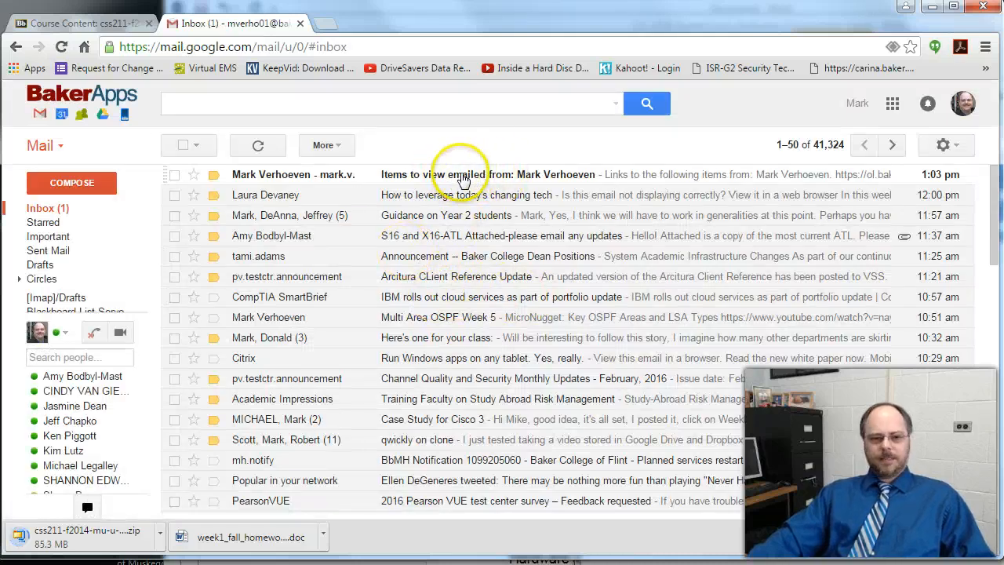
click(463, 178)
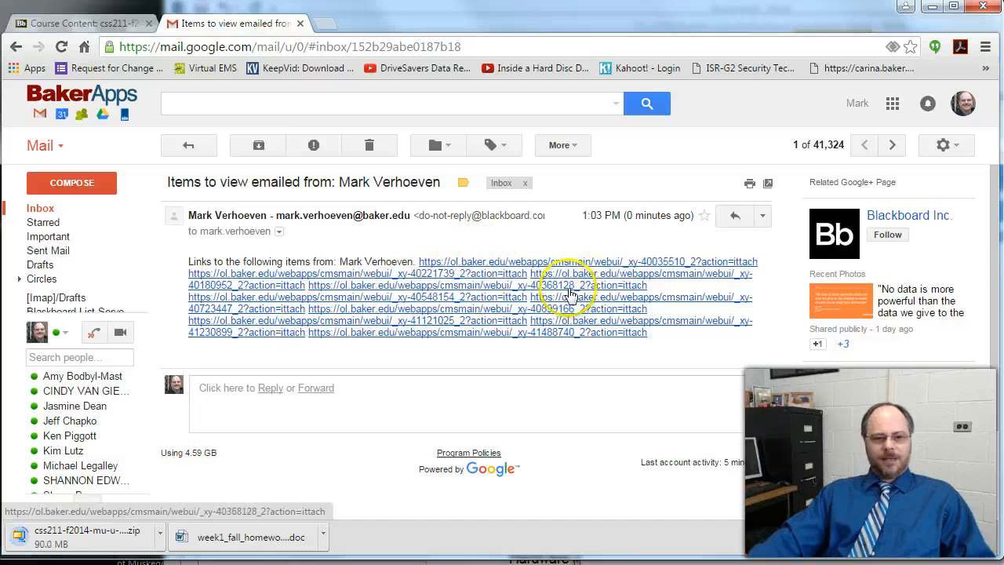
Open the first link in the email, examine the options for week1_fall_homework_2014.doc, and return to its course content folder.
click(521, 266)
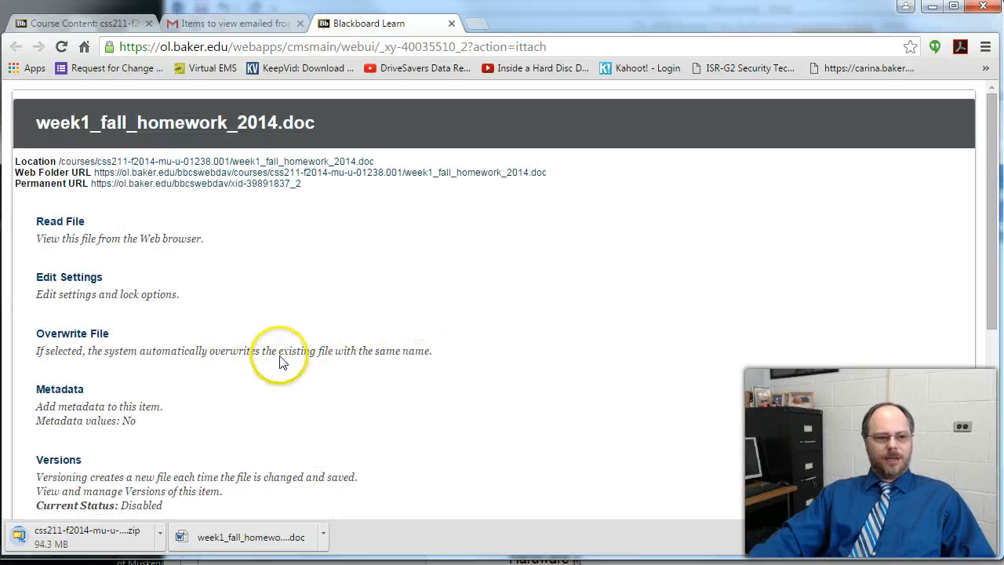
scroll(280, 357, down, 4)
scroll(279, 355, up, 4)
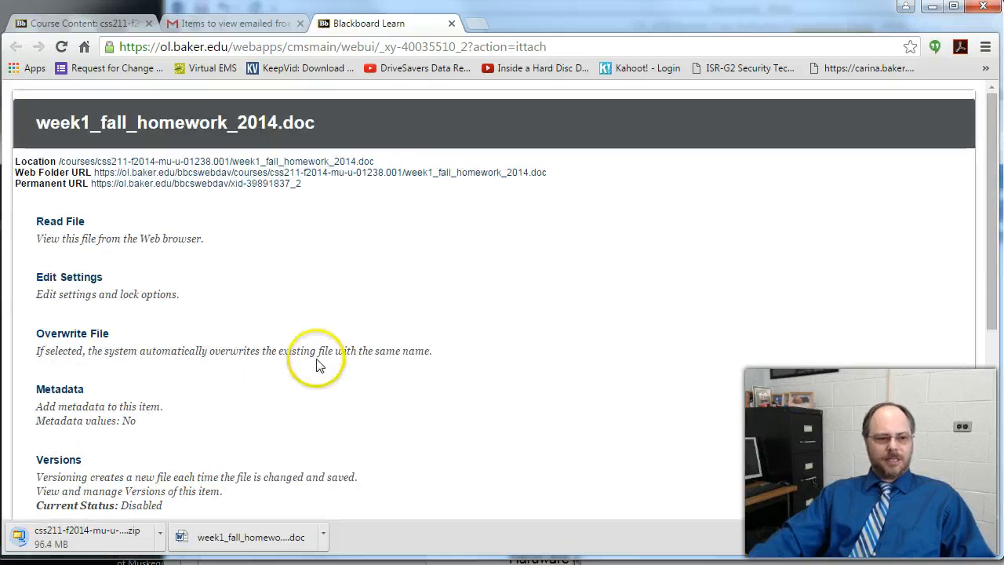
scroll(801, 459, down, 4)
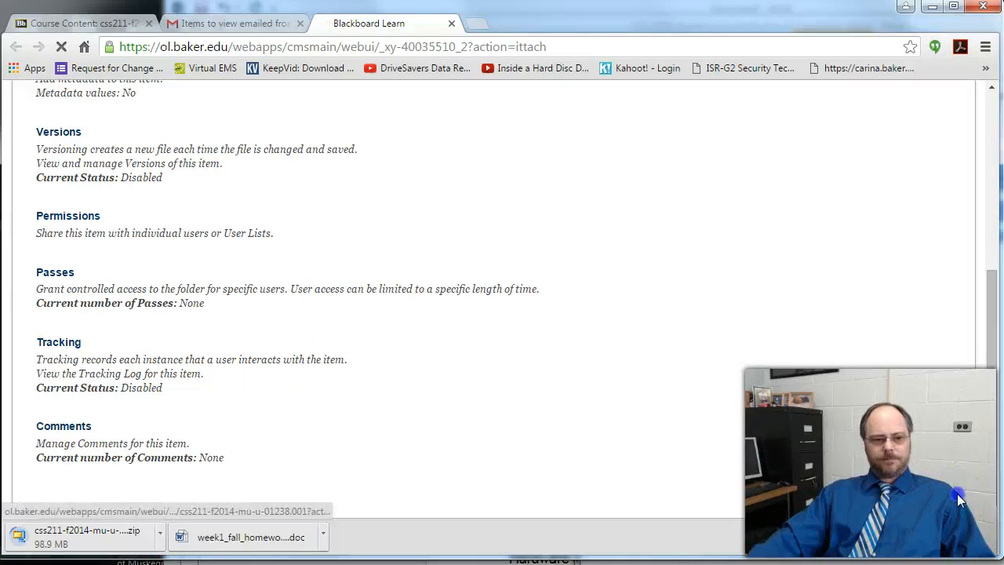
click(960, 497)
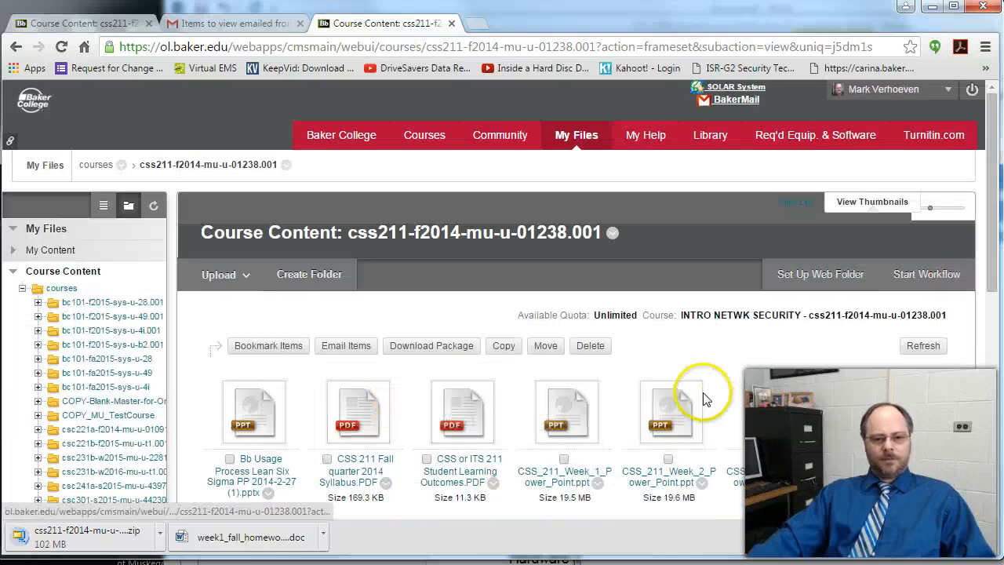
scroll(698, 400, down, 5)
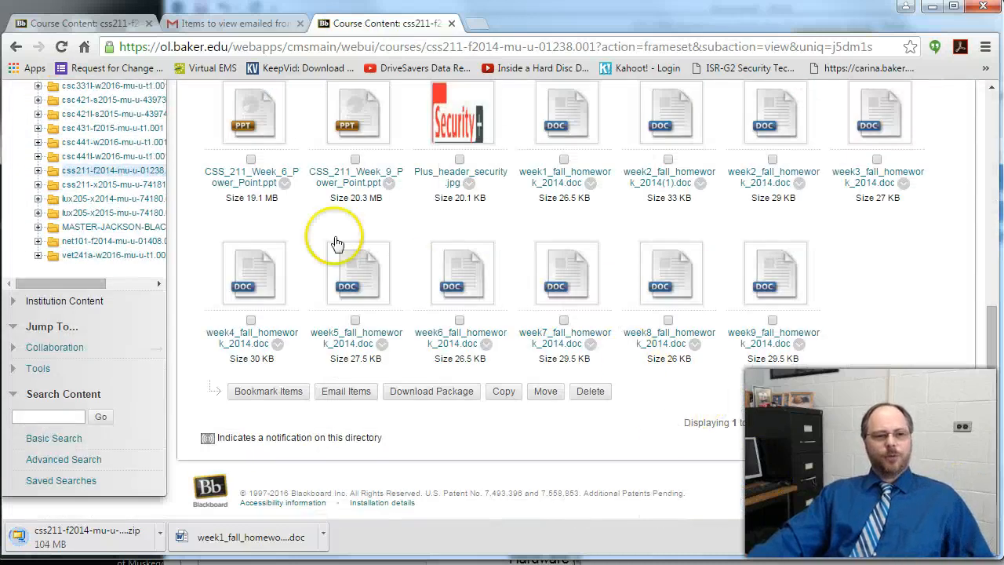
Return to the opened email and launch Google Drive from the mail account.
click(214, 27)
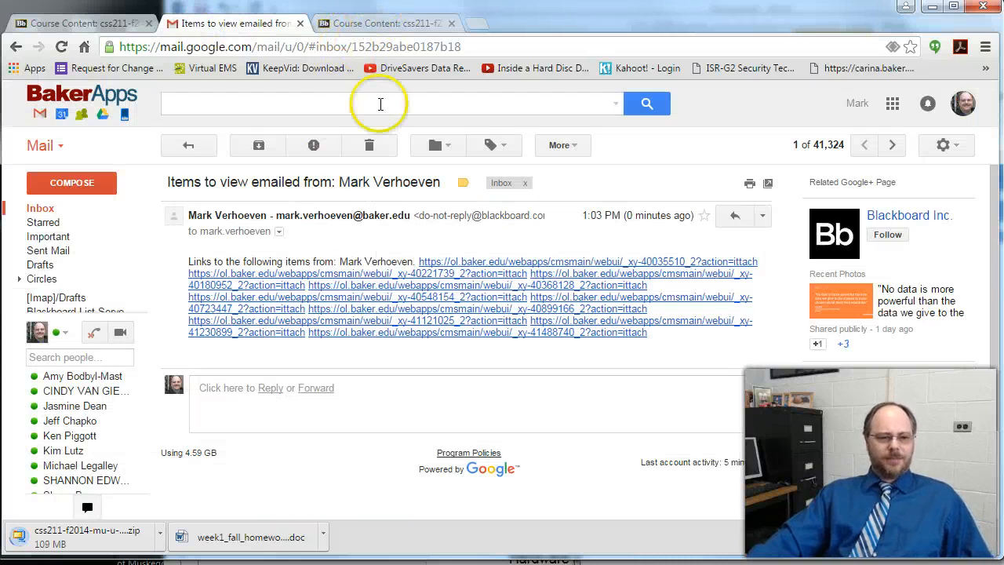
click(894, 105)
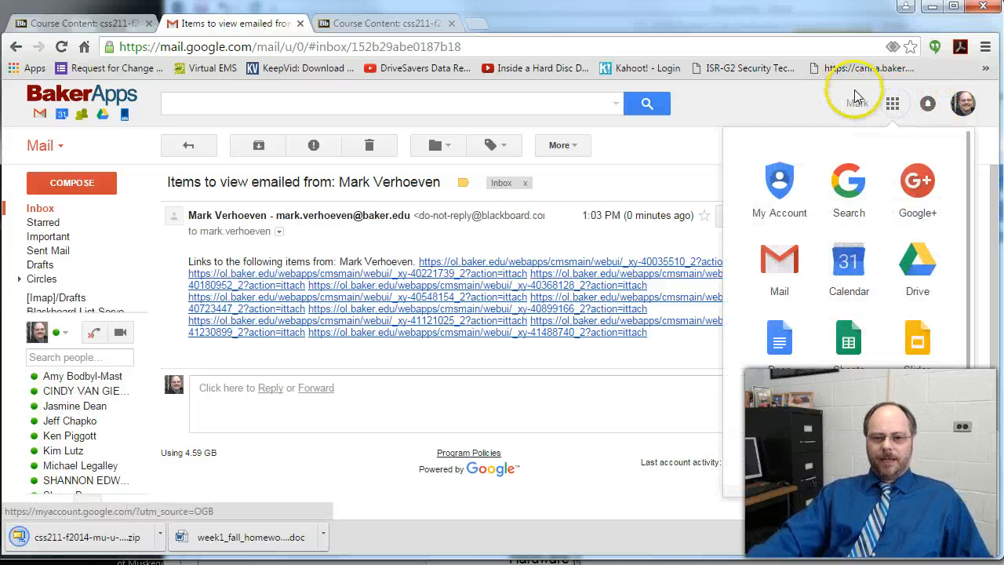
click(915, 256)
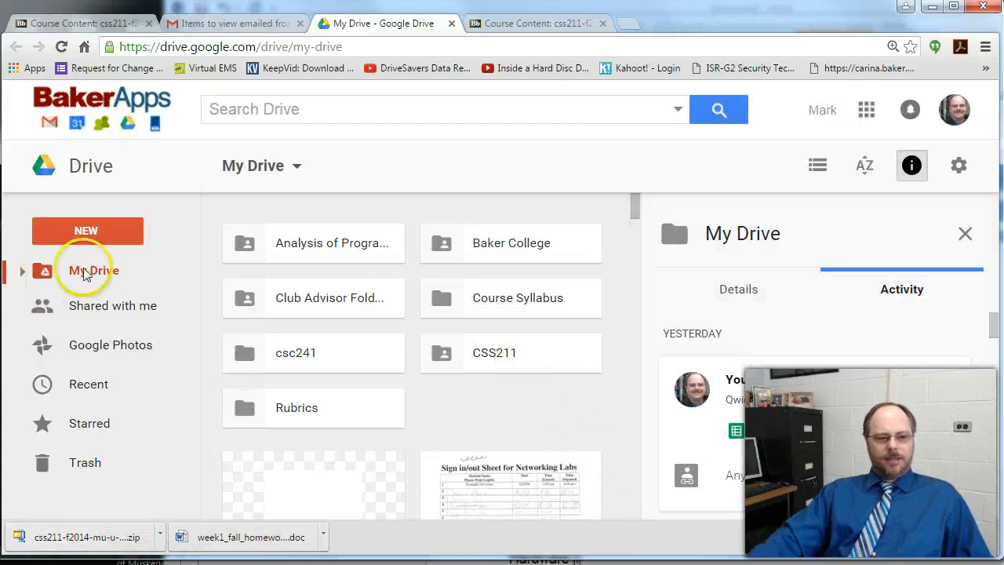
Create a folder named CSS211 Fall Quarter 2014 in My Drive.
right_click(501, 413)
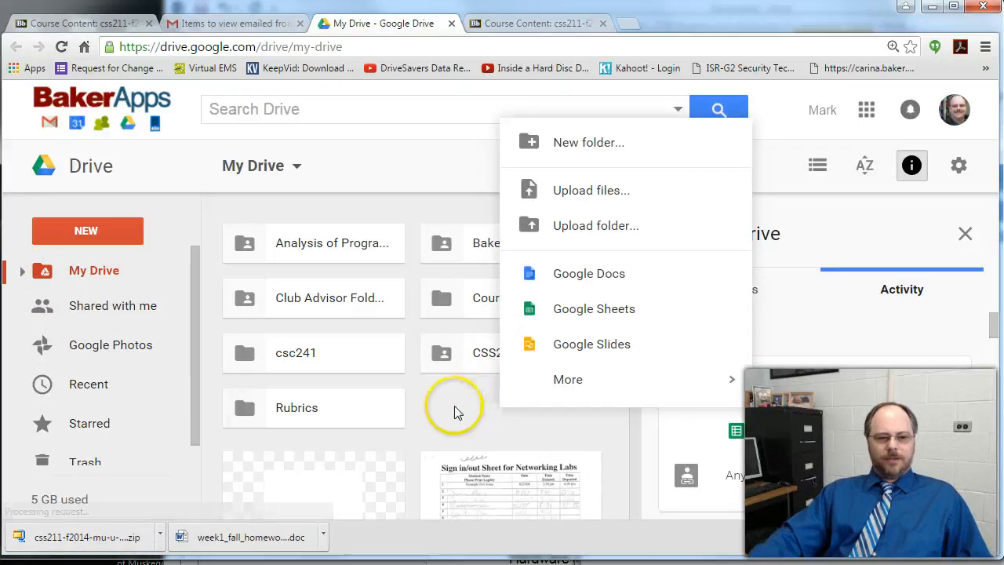
click(578, 146)
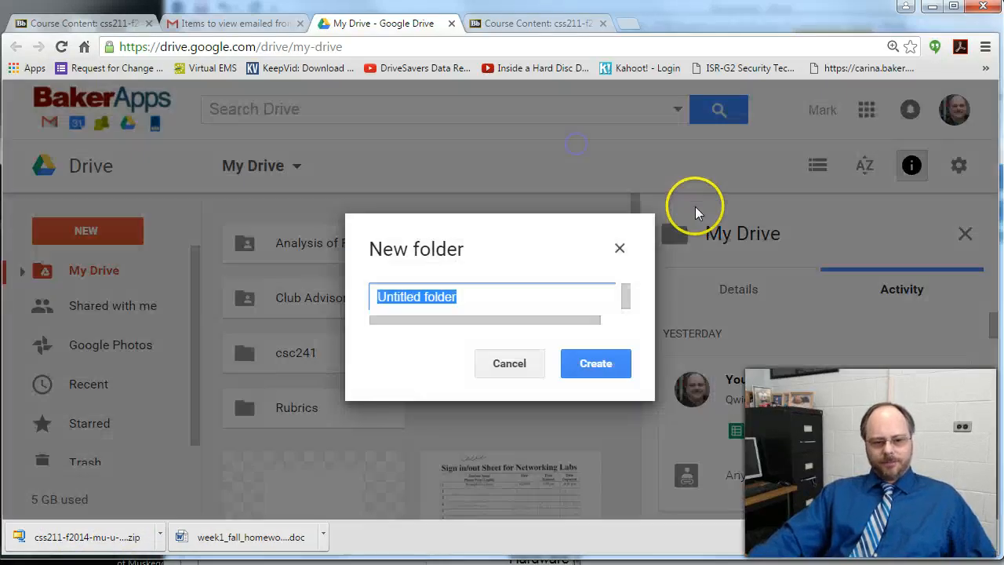
text(CSS2)
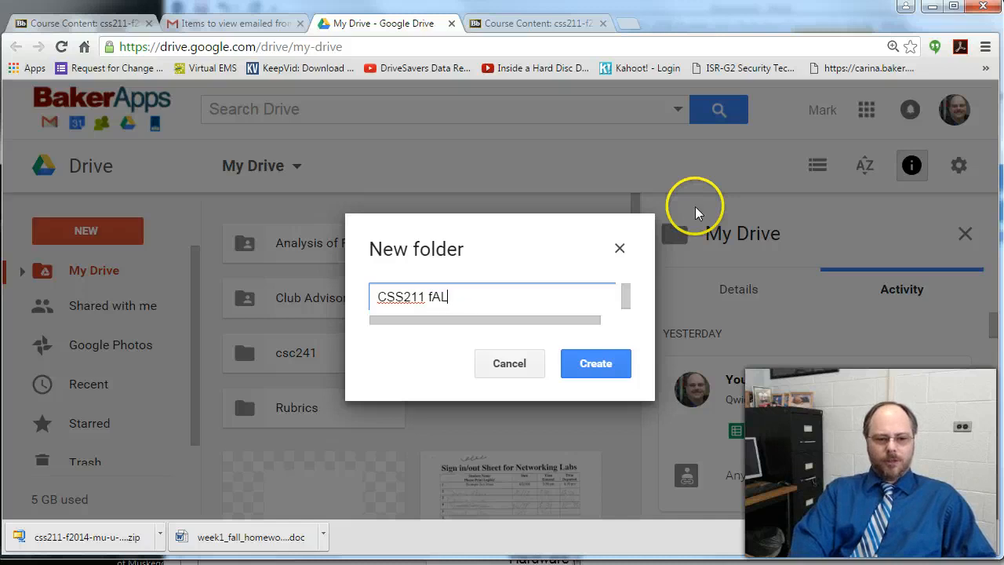
text(11 Fall Quarter 2014)
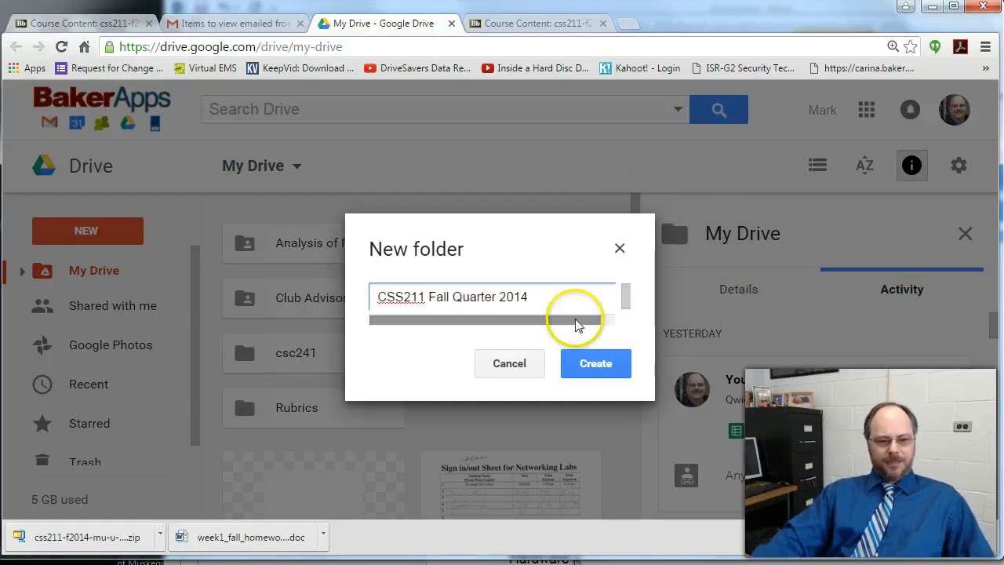
click(599, 360)
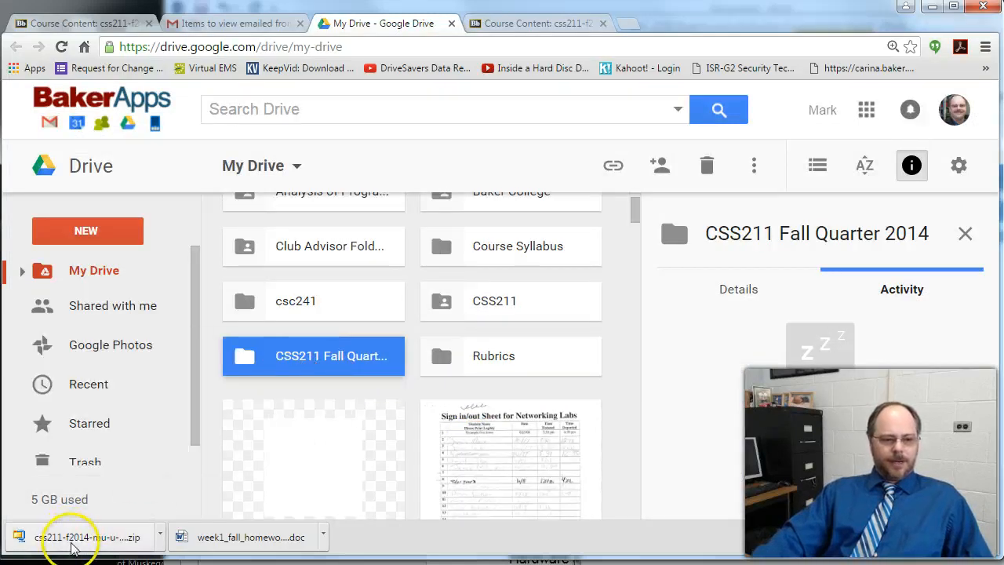
Open the downloaded css211-f2014 zip package in WinZip, select all its files, and place the window beside the Drive folders.
click(91, 542)
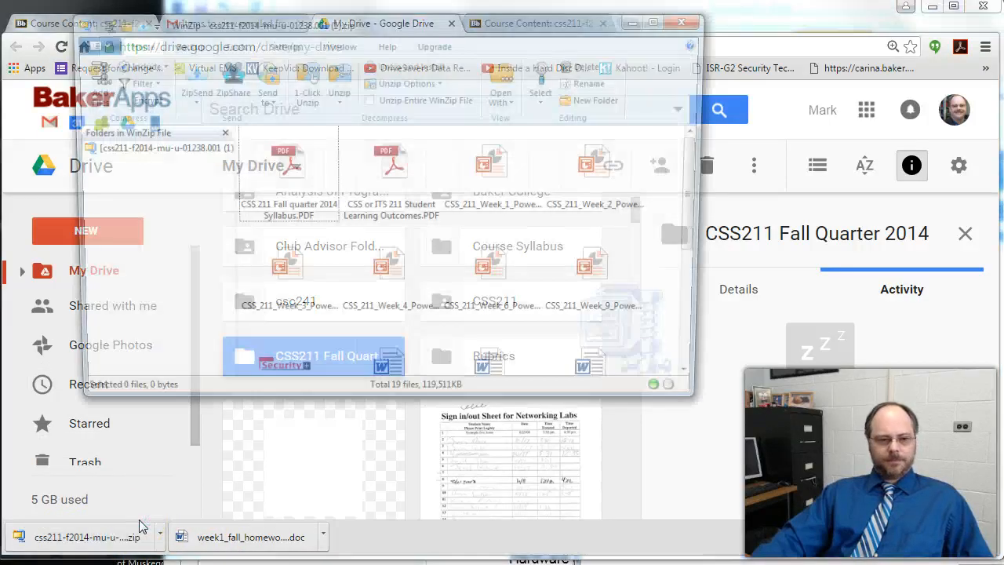
drag(496, 29, 683, 78)
drag(923, 280, 920, 233)
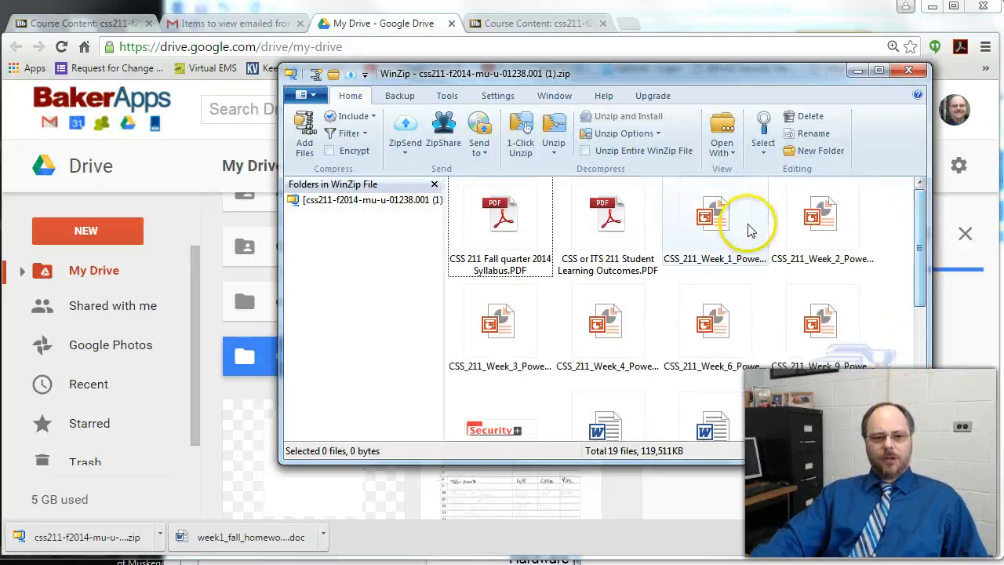
click(506, 224)
scroll(811, 389, down, 3)
scroll(821, 391, down, 1)
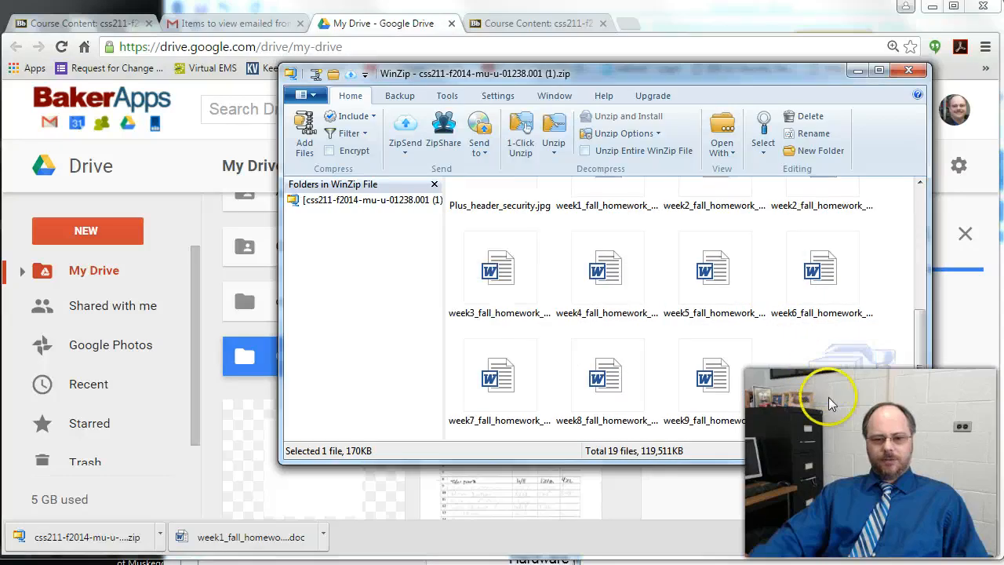
shift+click(706, 408)
drag(607, 76, 817, 108)
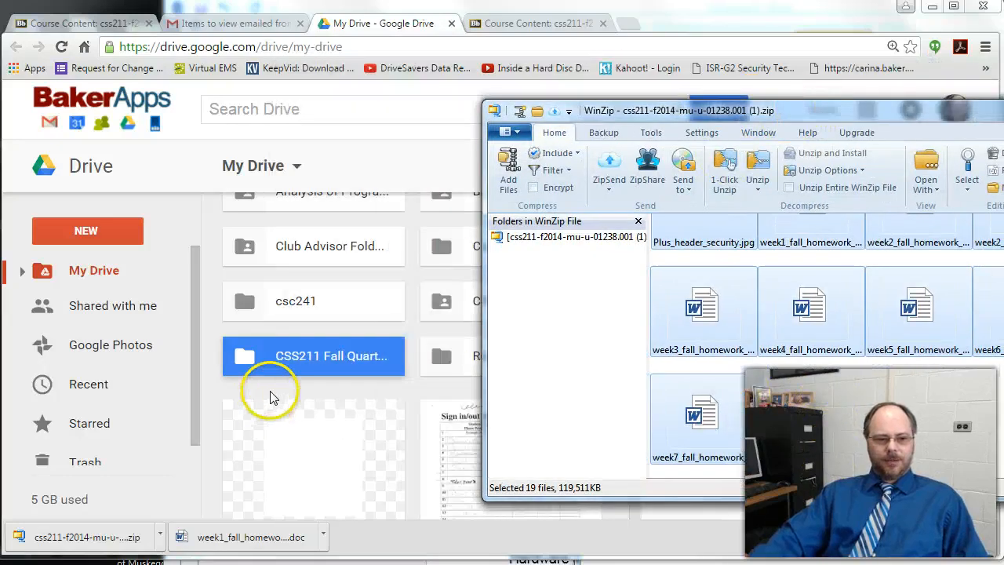
Open the CSS211 Fall Quarter 2014 folder in My Drive.
double_click(298, 360)
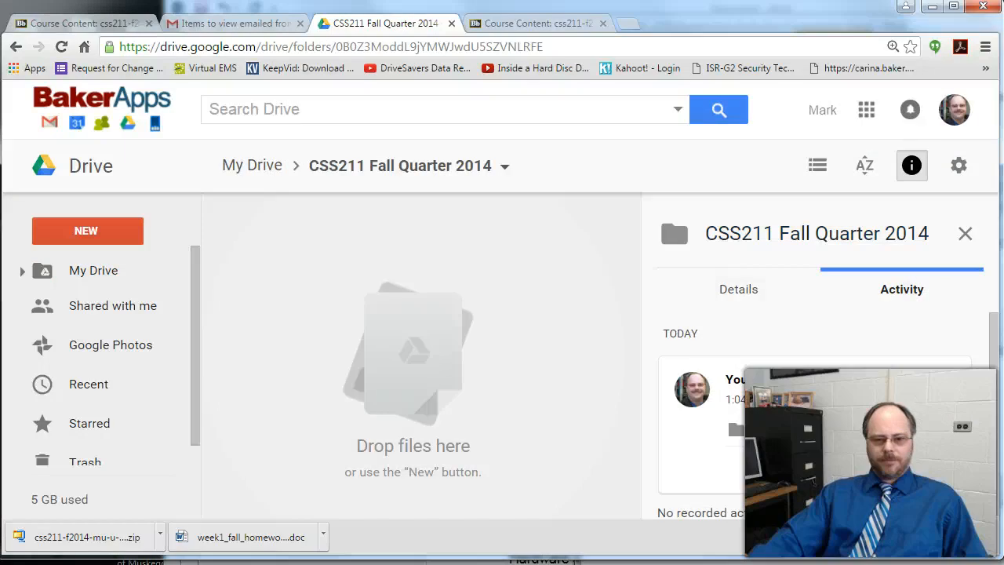
Try to transfer the selected WinZip files directly into the open CSS211 Fall Quarter 2014 Drive folder.
key(alt+Tab)
drag(901, 310, 316, 340)
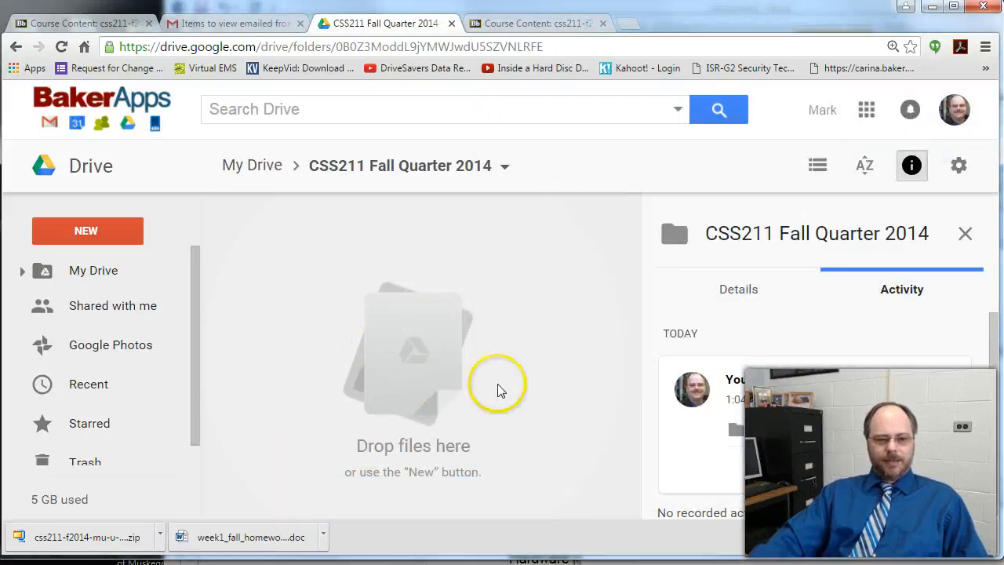
key(alt+Tab)
drag(882, 314, 382, 339)
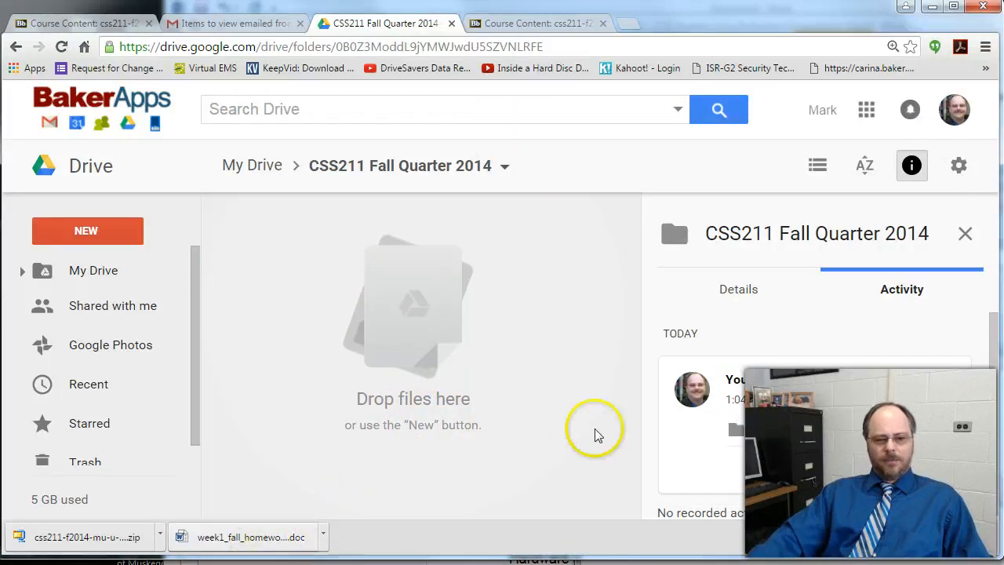
key(alt+Tab)
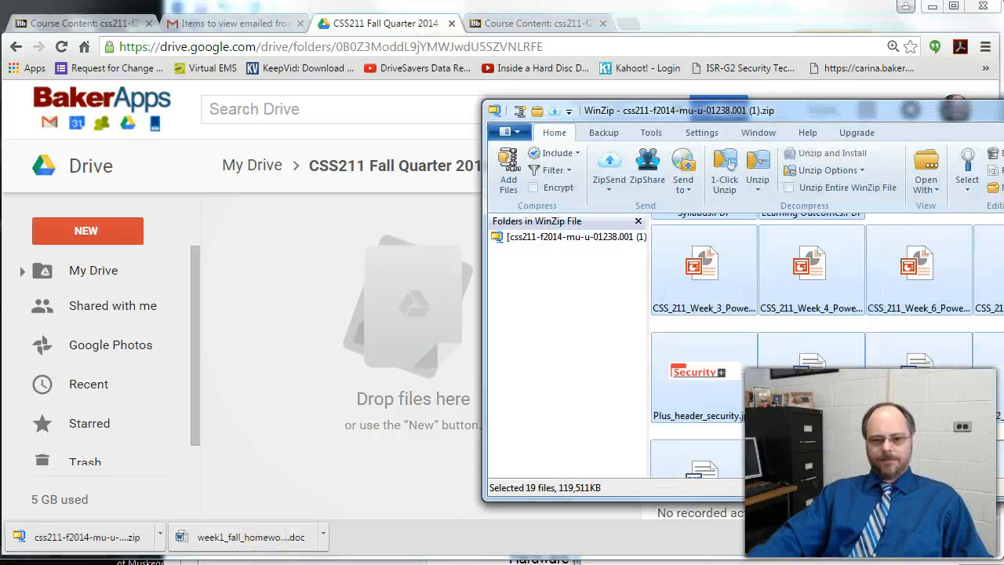
drag(701, 337, 697, 327)
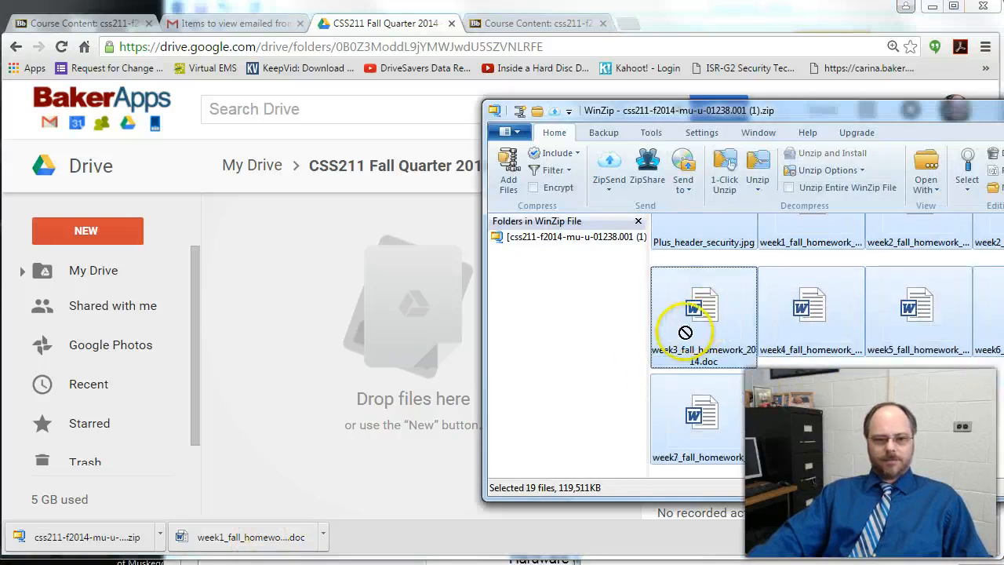
drag(416, 369, 376, 357)
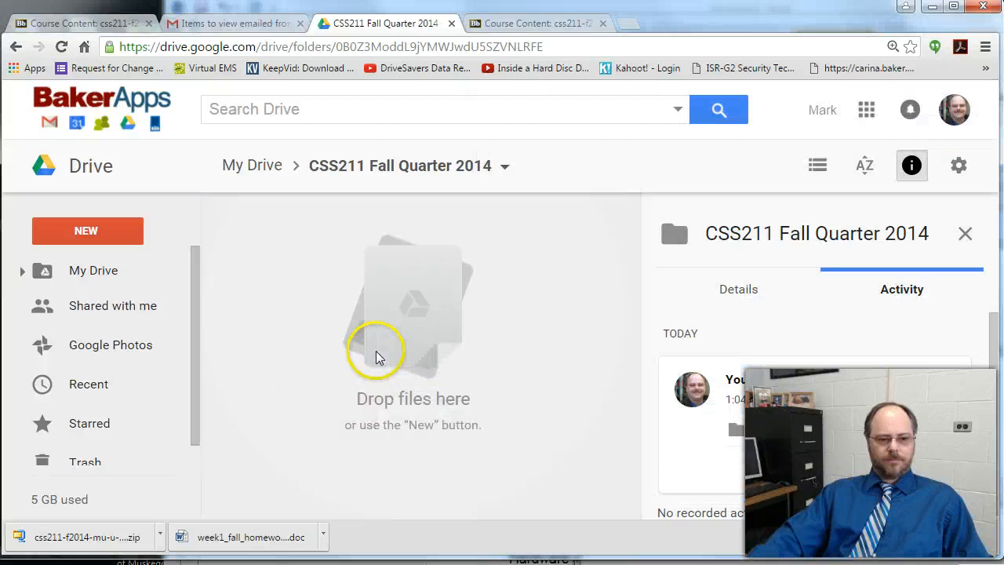
Minimize the browser, keep the WinZip window clear of the desktop's free area, and create a desktop folder named css211.
key(alt+Tab)
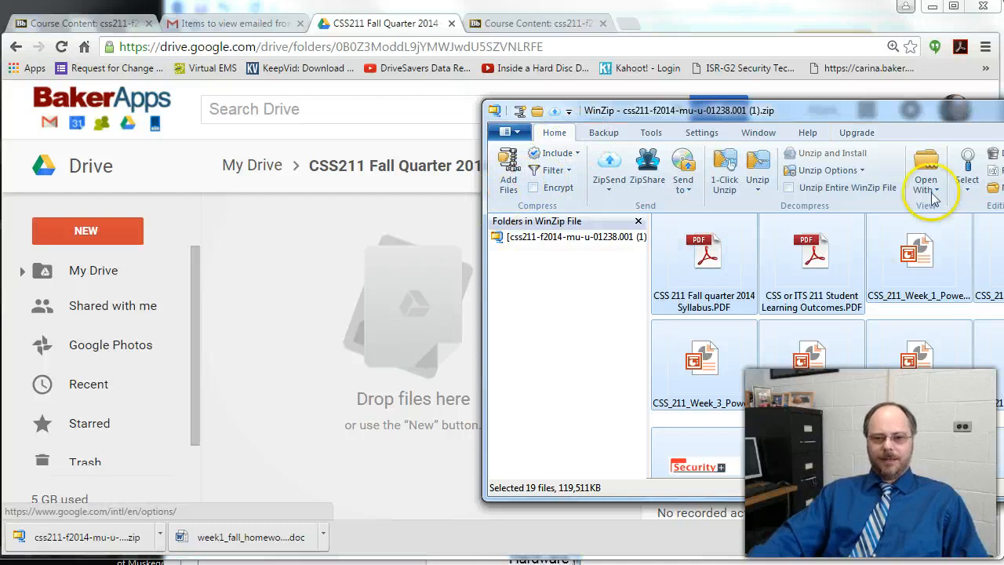
click(929, 10)
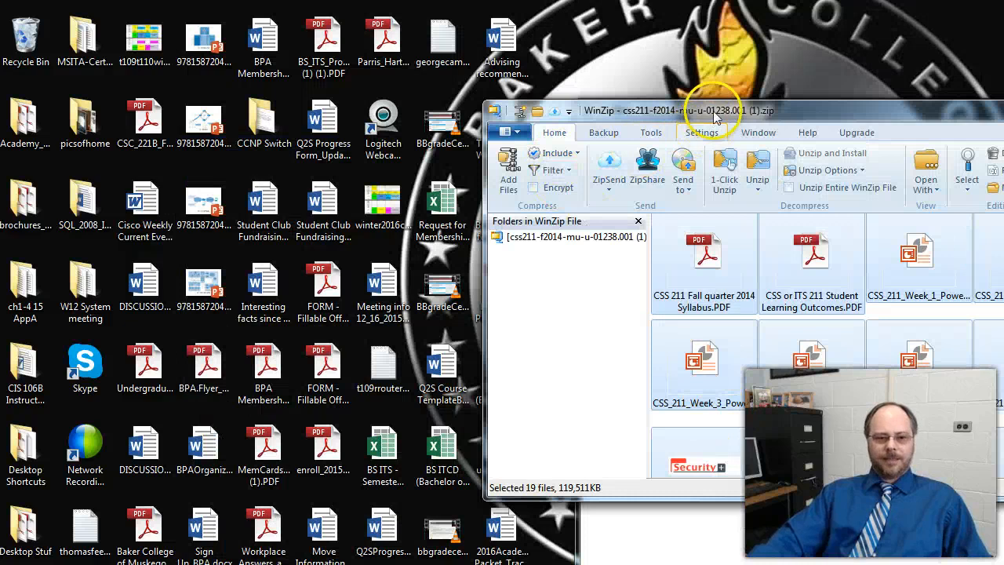
drag(690, 110, 530, 105)
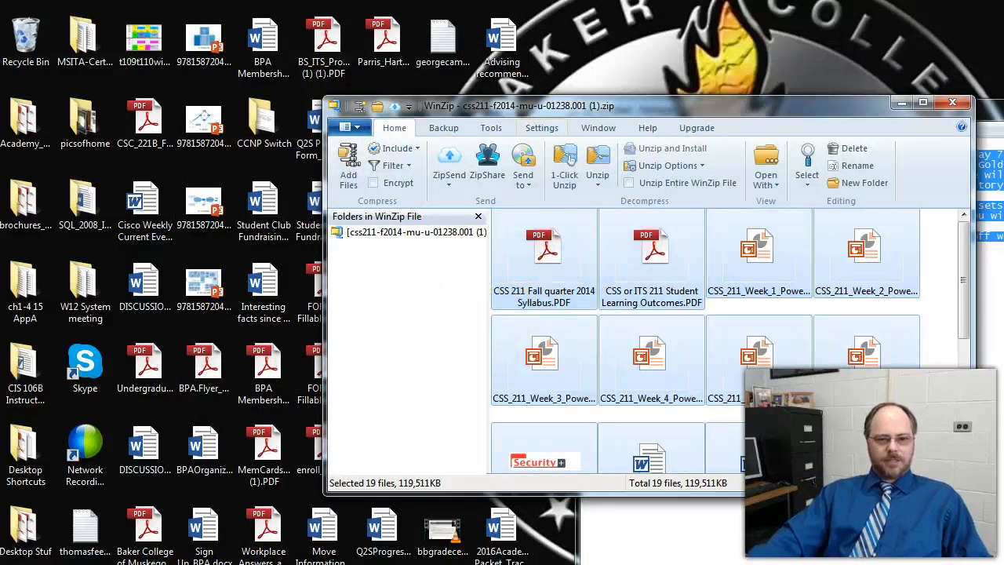
right_click(639, 22)
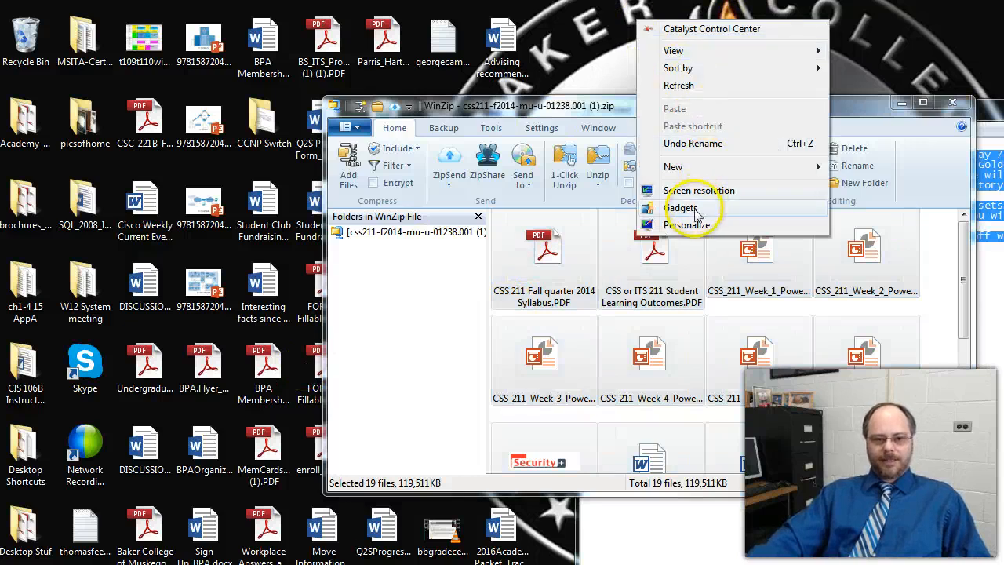
mouse_move(687, 168)
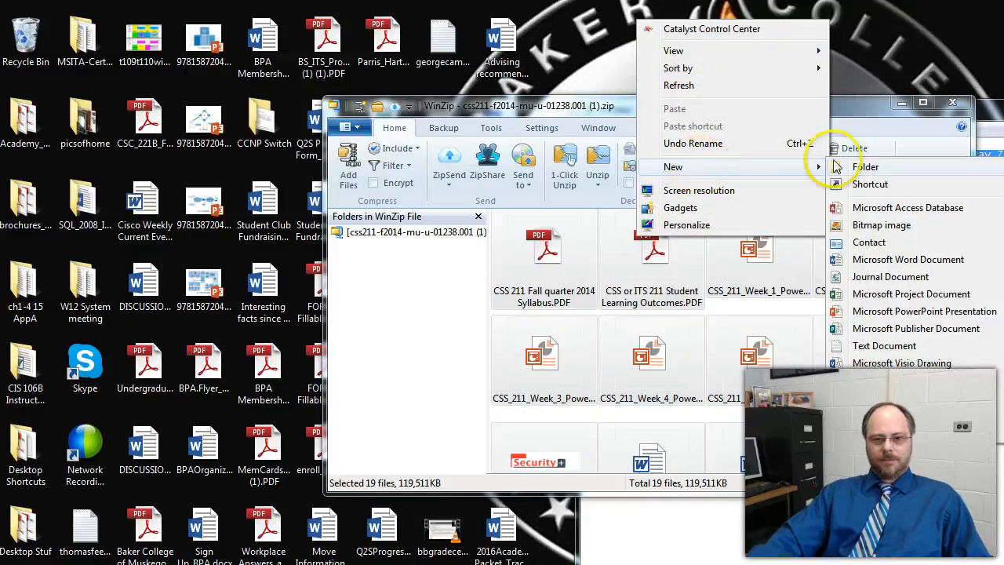
click(859, 166)
text(c)
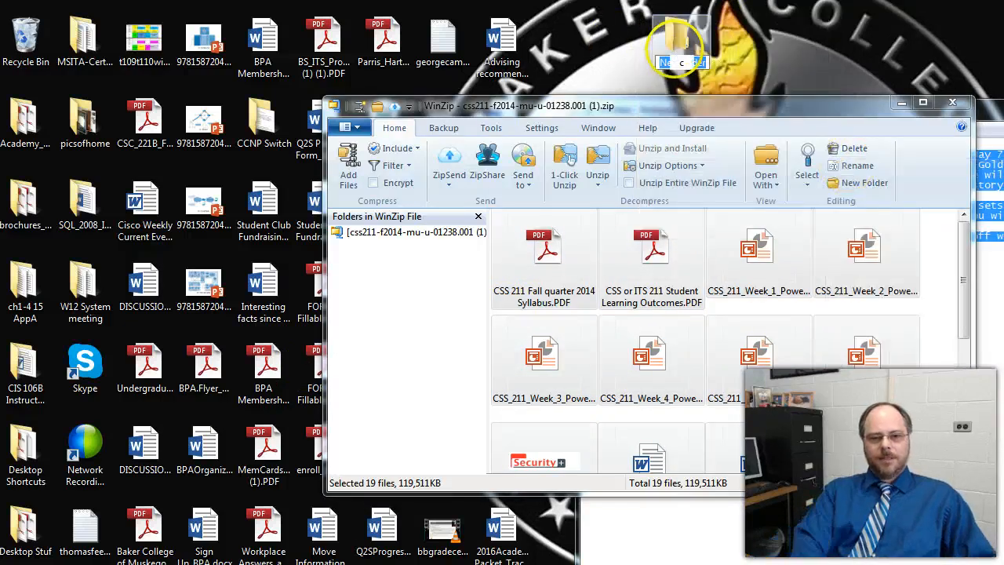
text(ss211)
key(Return)
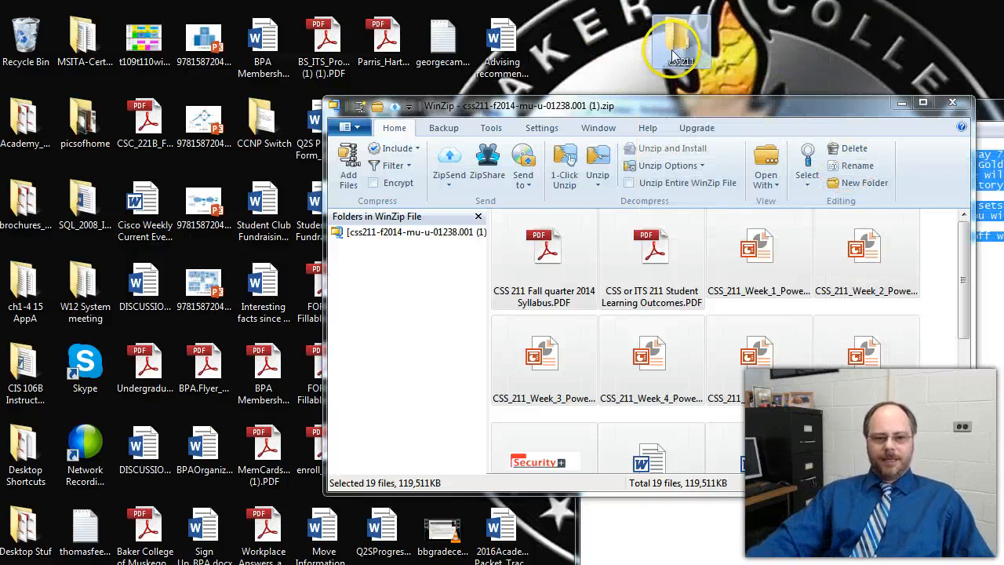
Extract all the selected WinZip files into the css211 desktop folder and open that folder.
drag(650, 415, 682, 44)
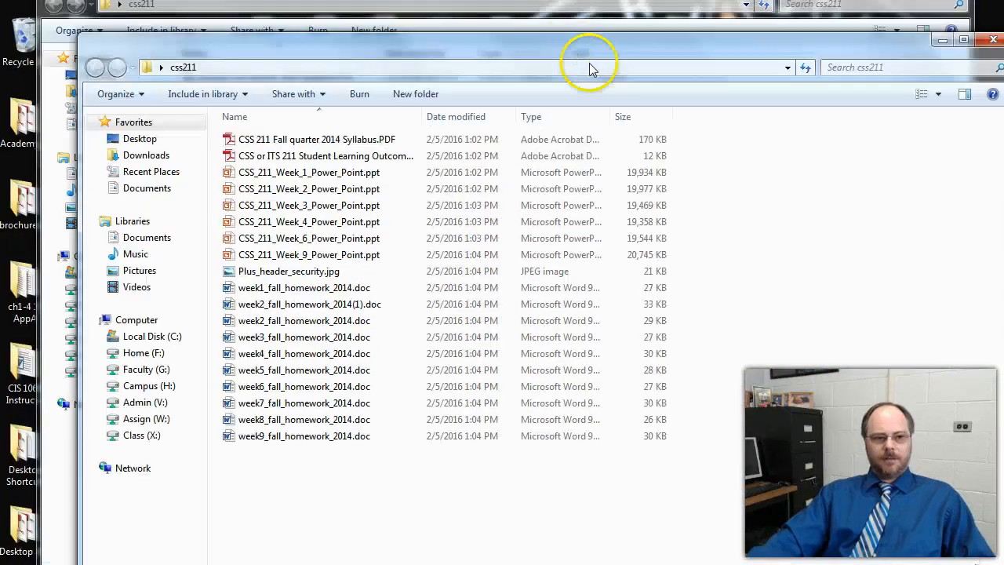
drag(570, 48, 529, 176)
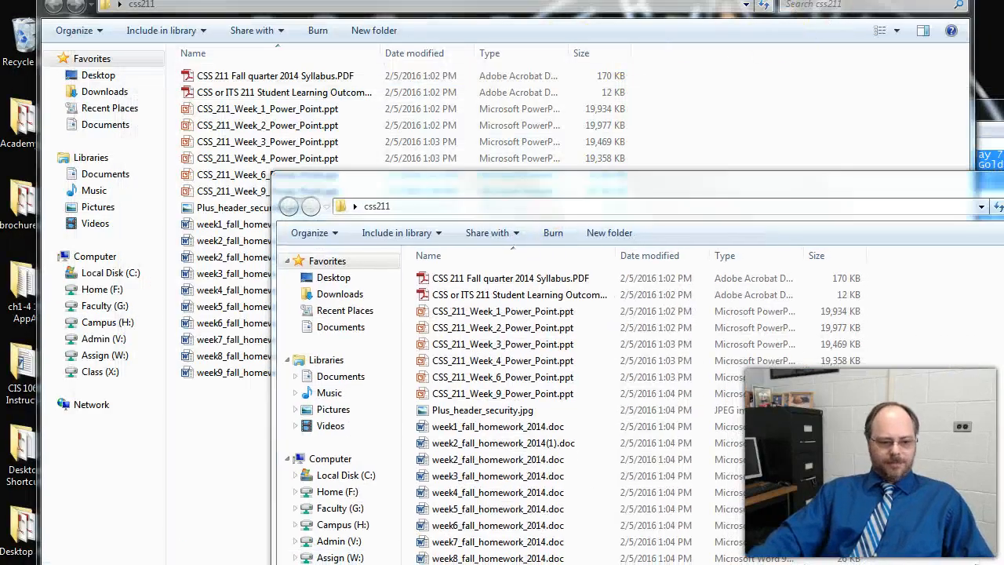
Place the css211 folder window beside Google Drive and upload all its files to the CSS211 Fall Quarter 2014 folder.
key(alt+Tab)
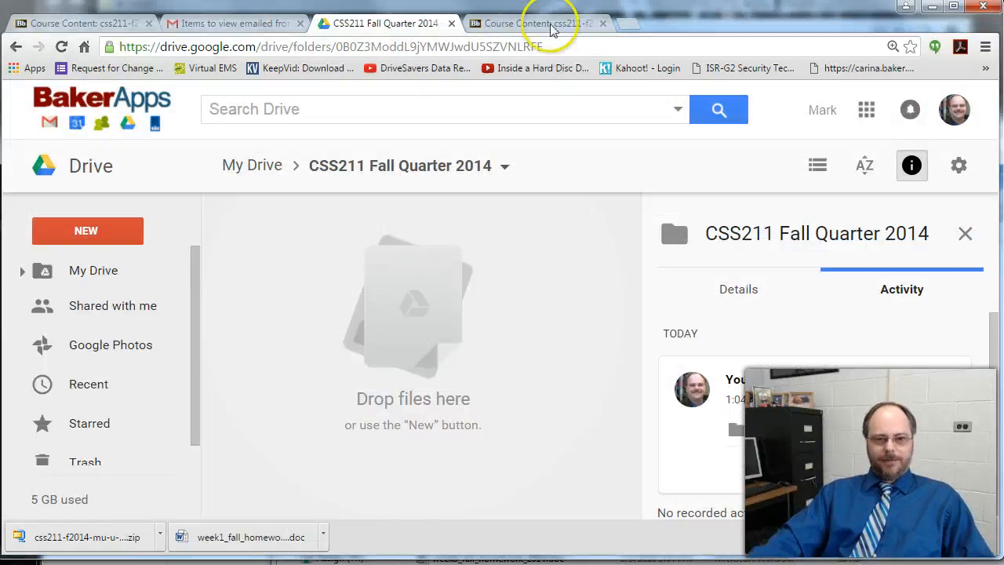
drag(659, 14, 639, 87)
click(767, 3)
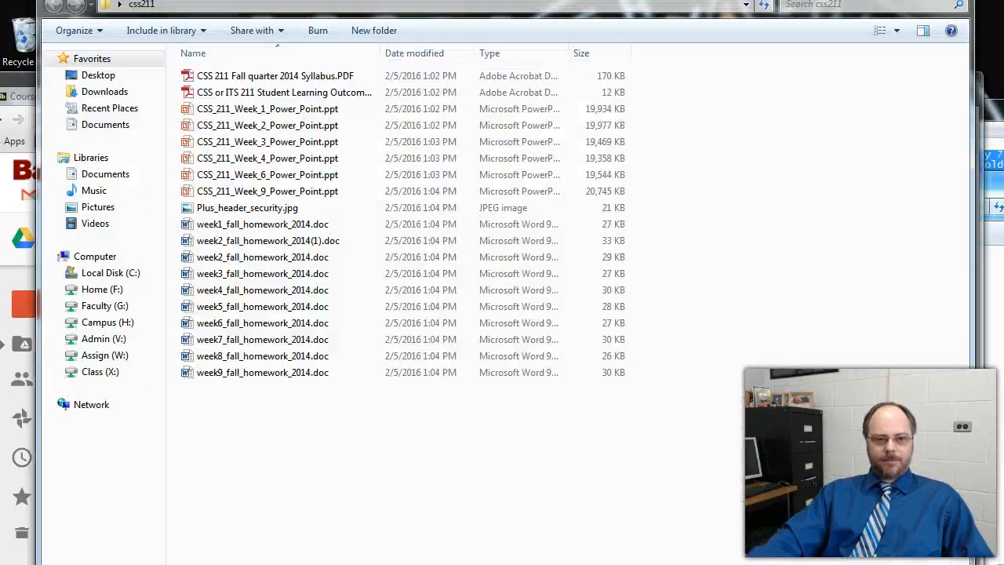
drag(457, 3, 837, 132)
click(619, 213)
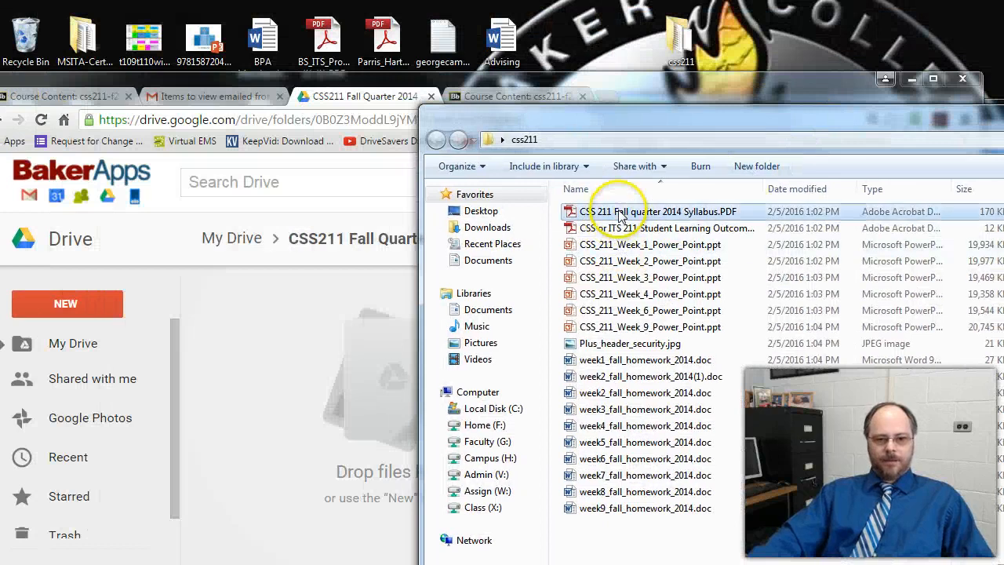
shift+click(634, 508)
drag(650, 294, 277, 418)
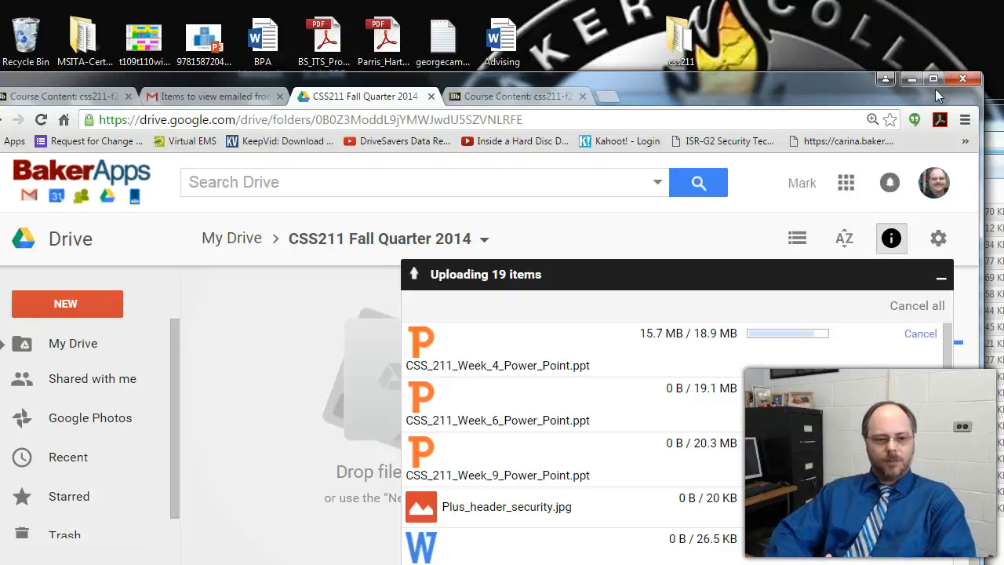
drag(738, 88, 758, 20)
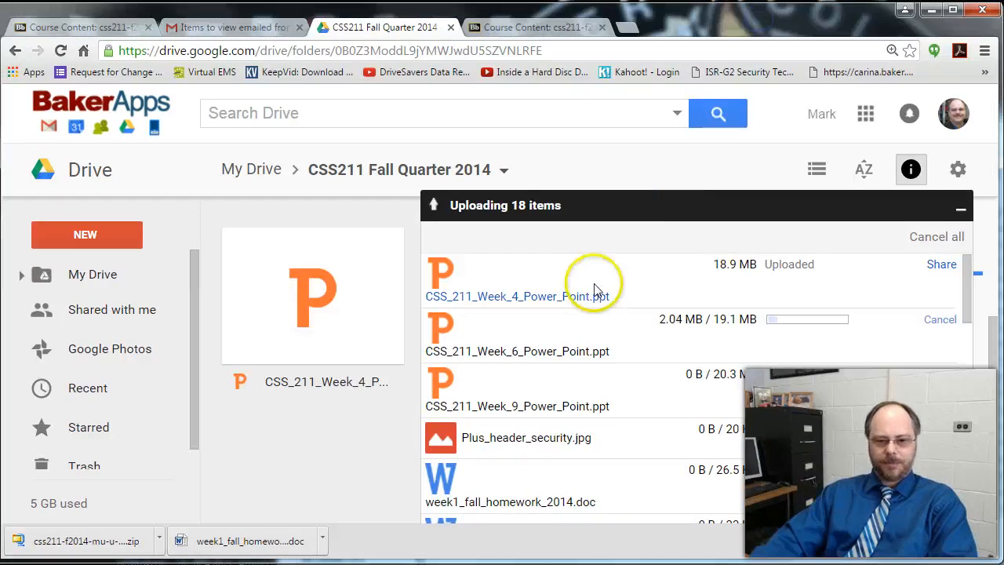